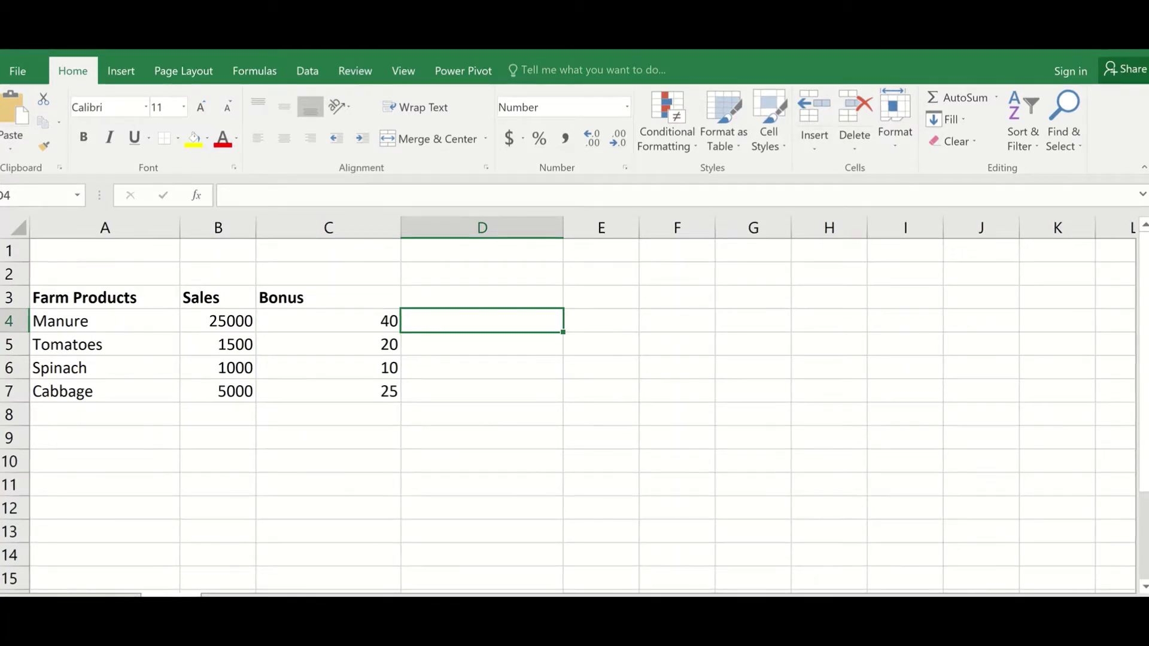
- Enter the formula =A4:B4 in cell D4 to try joining the first farm product with its sales figure
click(1107, 616)
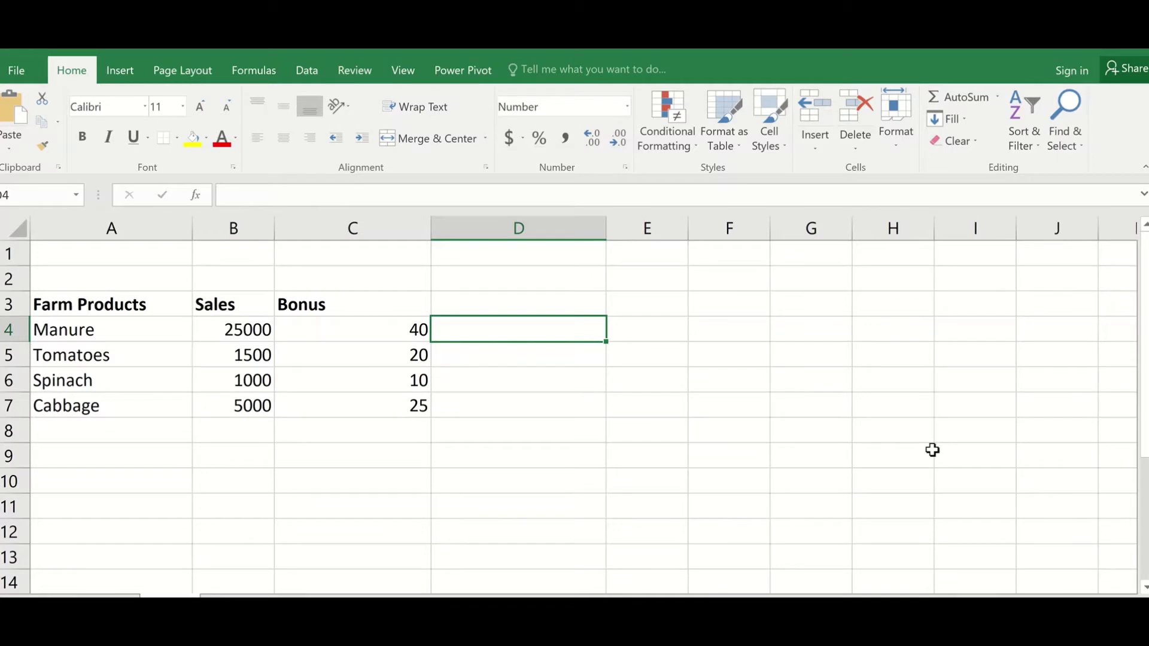
text(+)
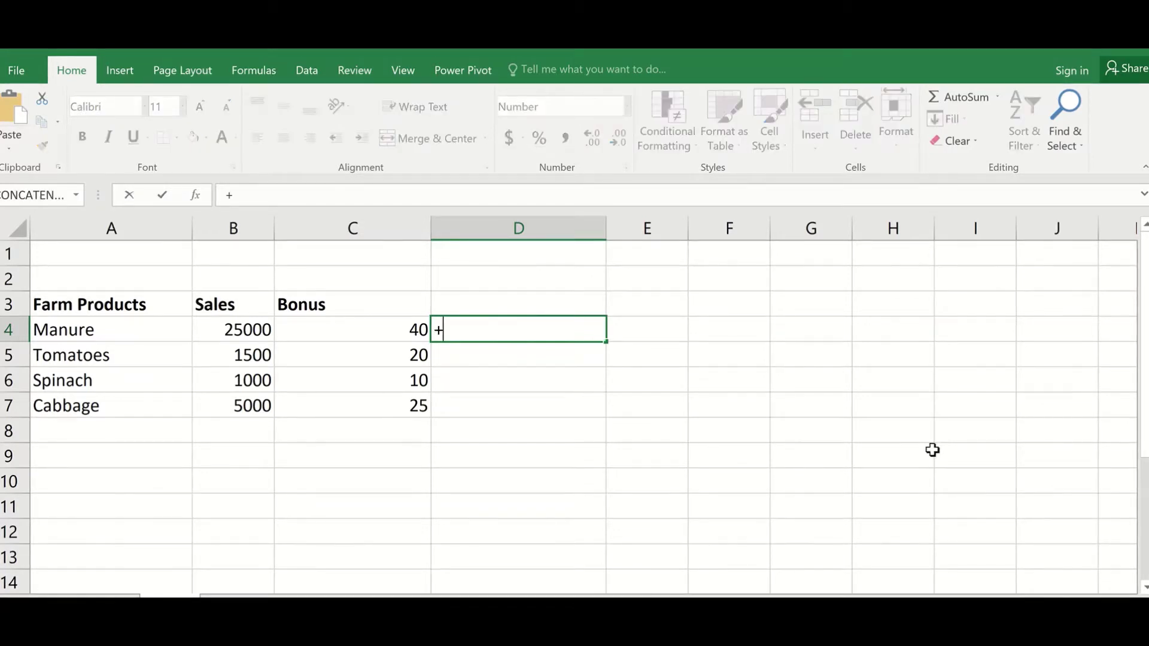
key(Escape)
text(=)
click(94, 330)
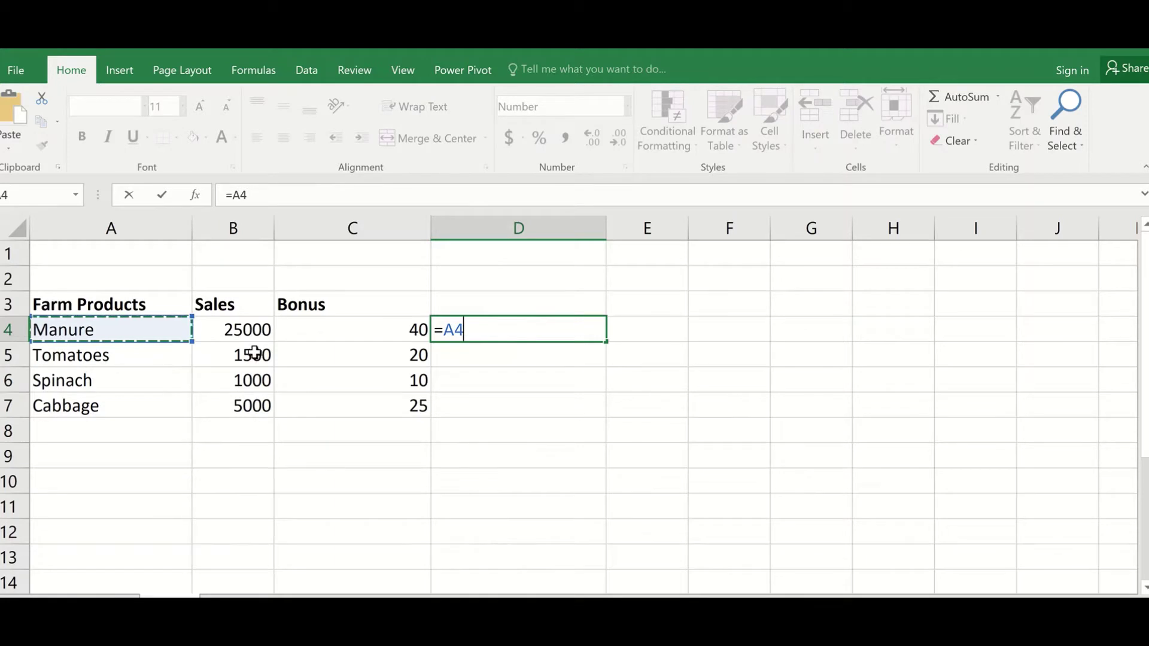
click(233, 333)
click(172, 328)
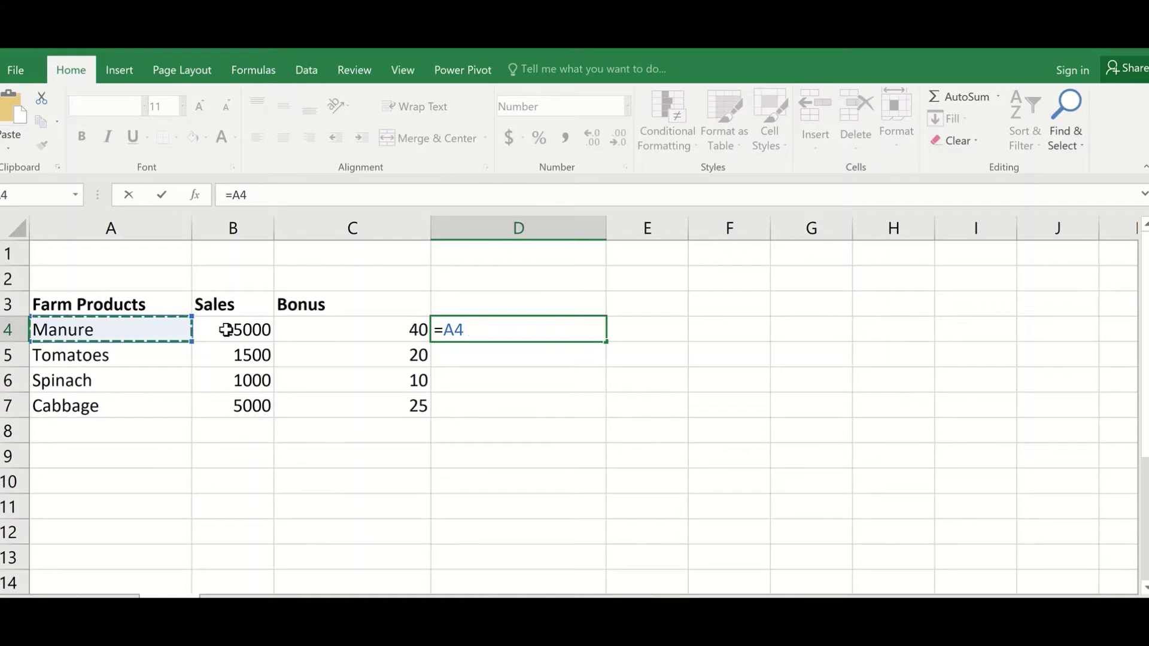
text(:A4)
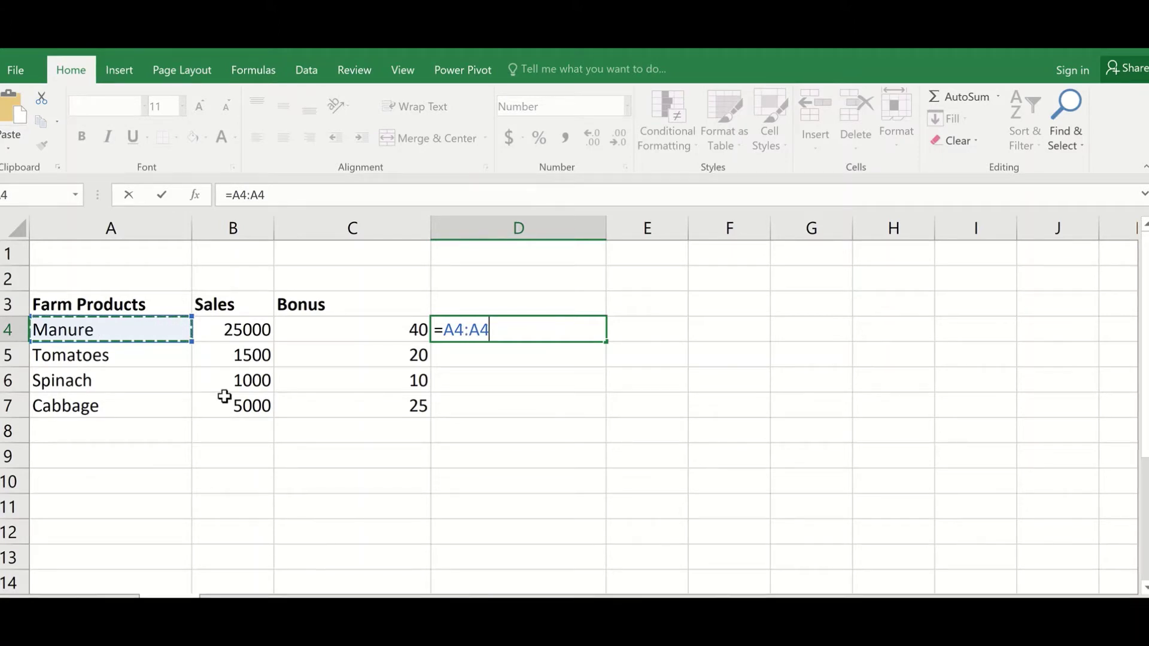
click(252, 326)
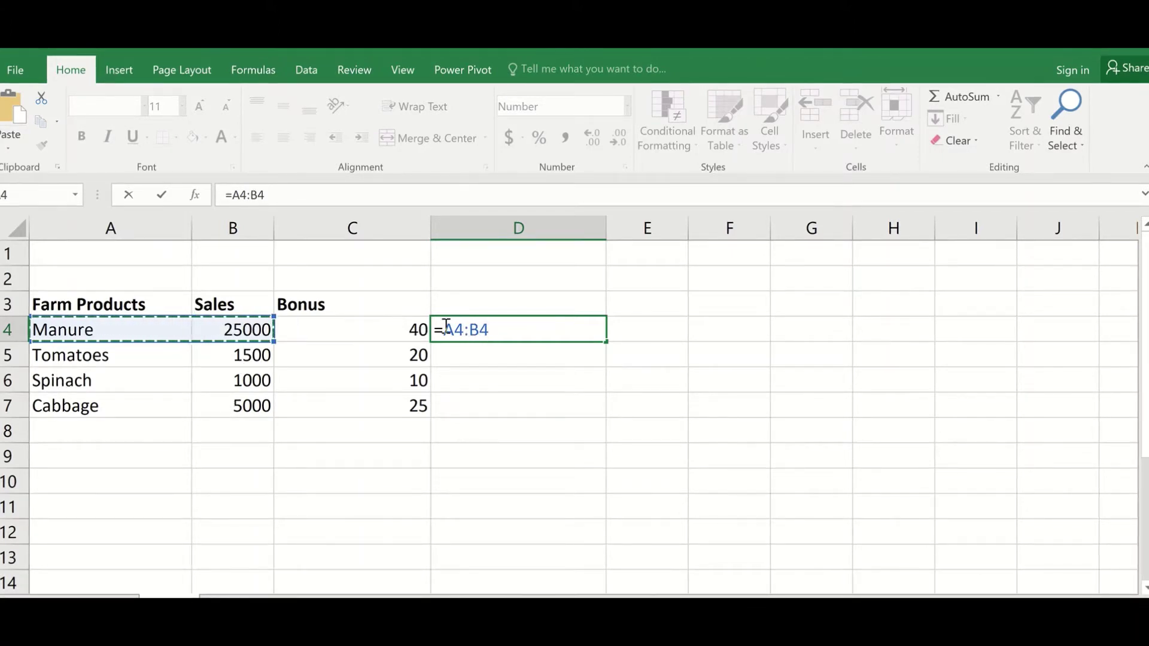
key(Return)
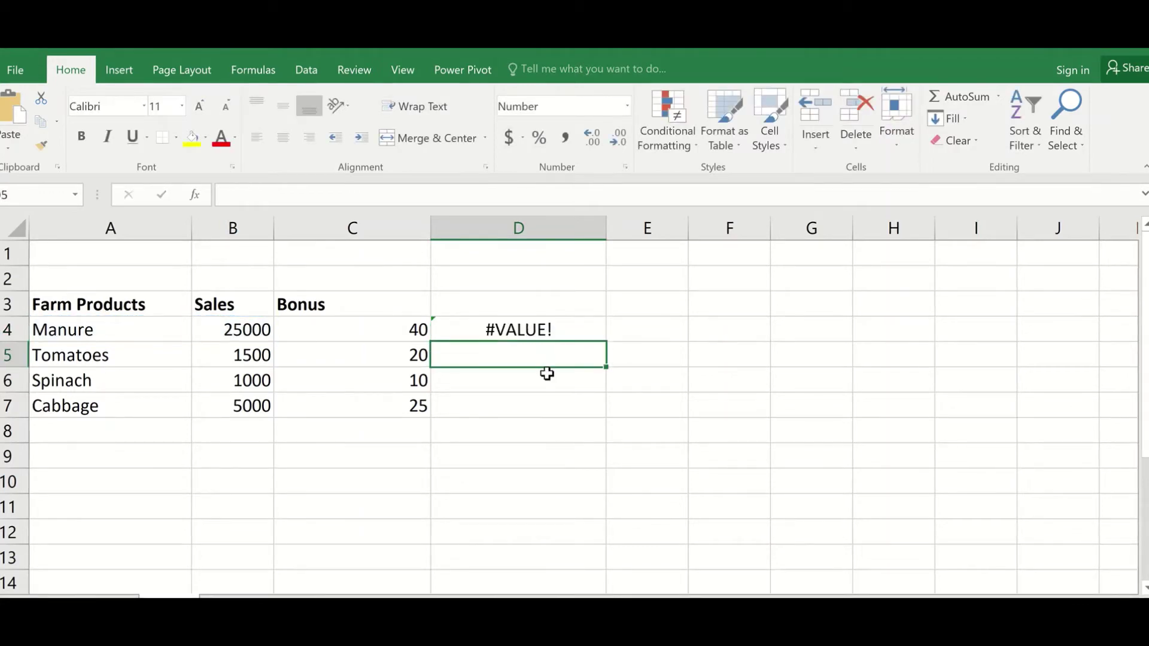
- Replace the colon in D4's formula with an ampersand, giving =A4&B4, and fill it down through D7
click(527, 334)
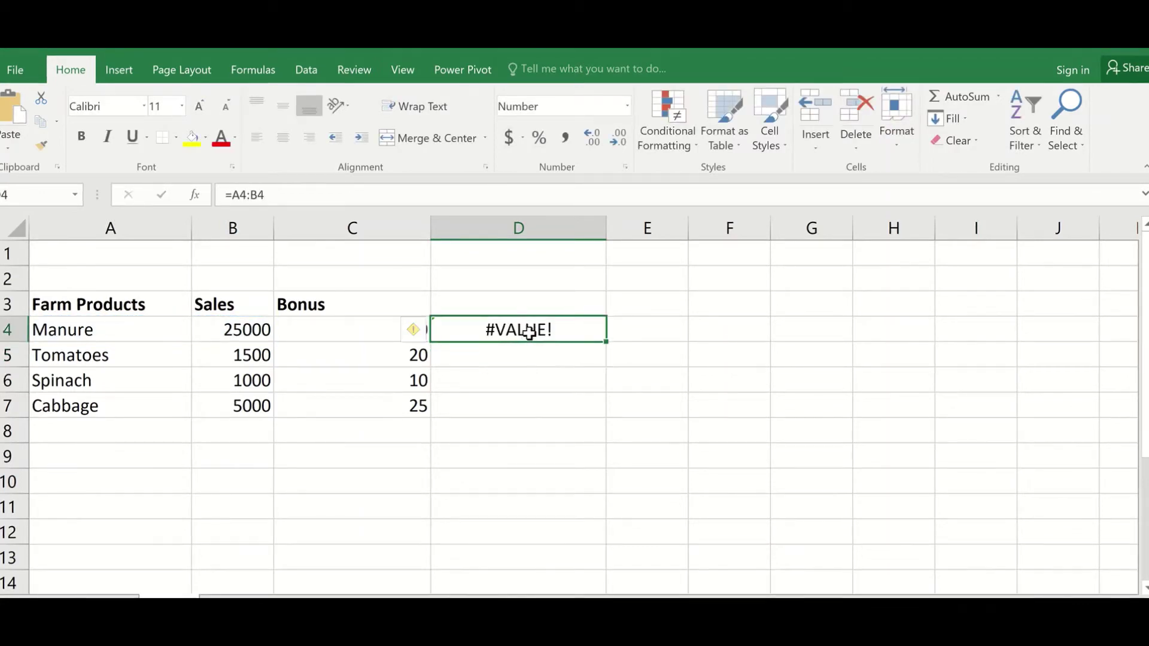
click(251, 194)
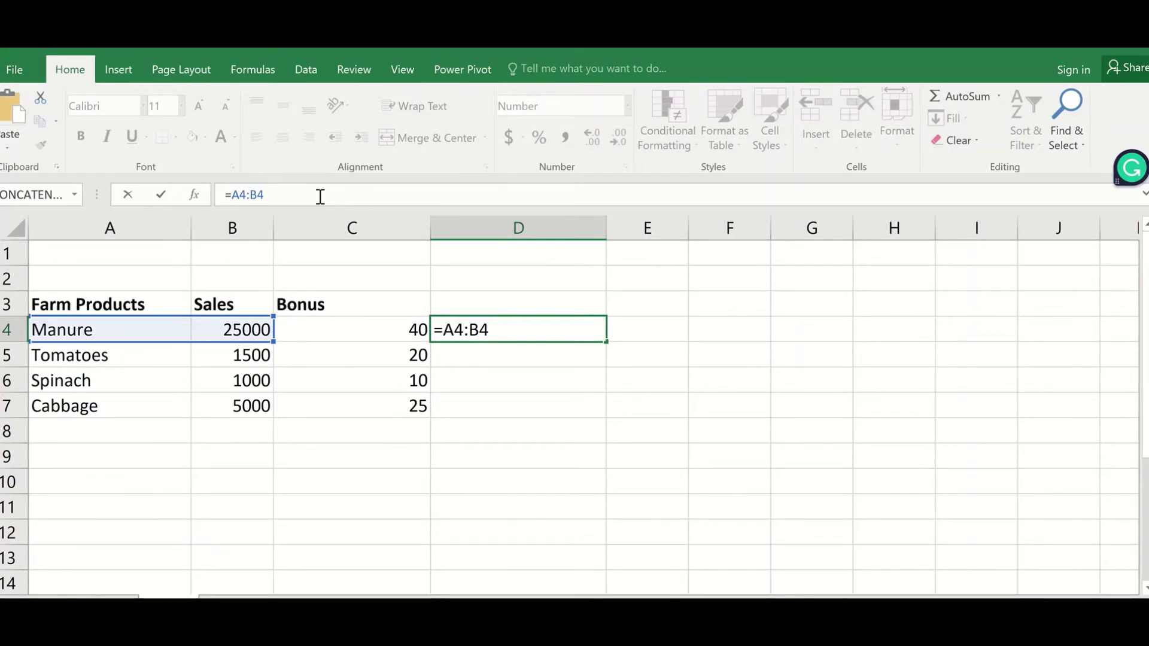
key(Delete)
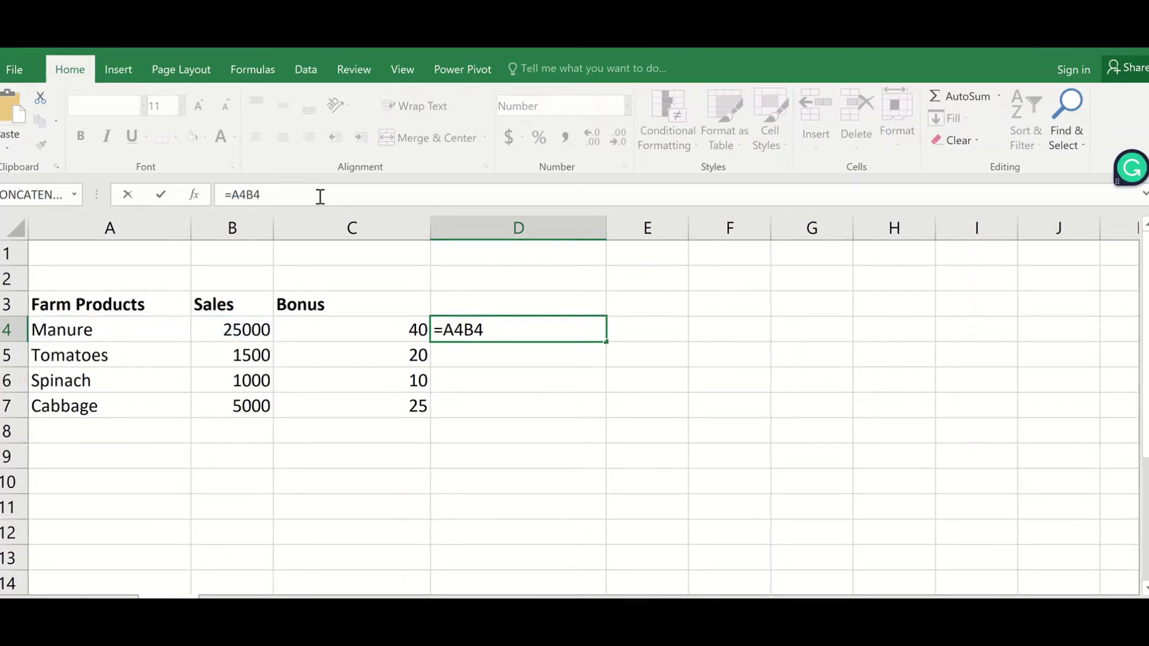
text(&)
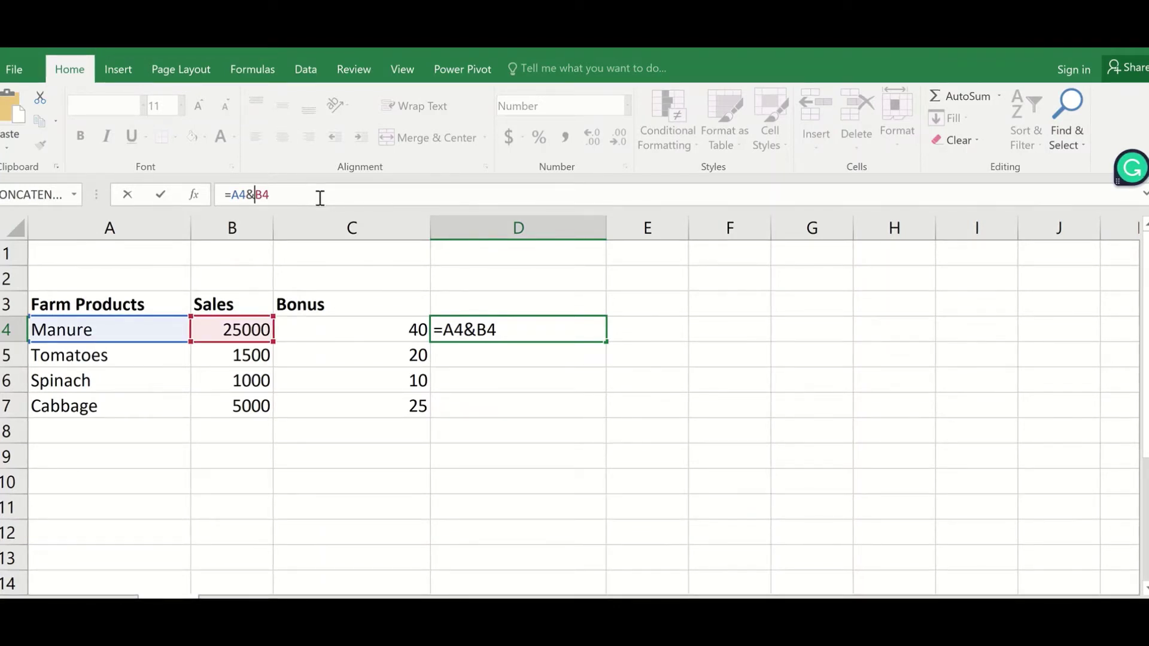
key(Return)
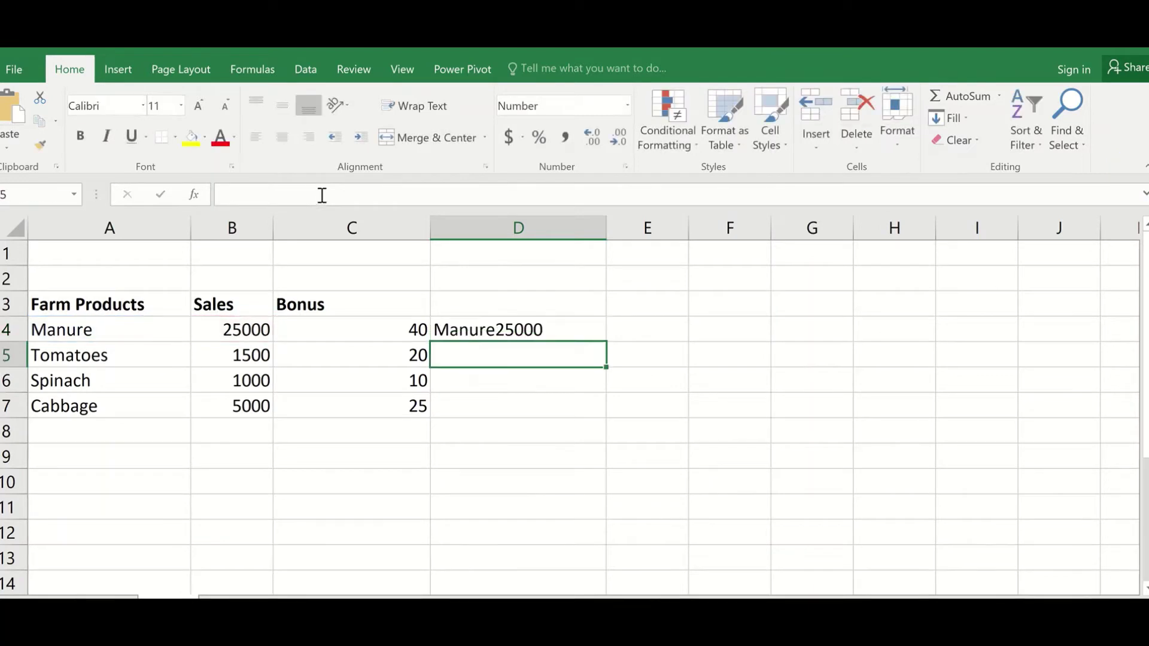
click(529, 329)
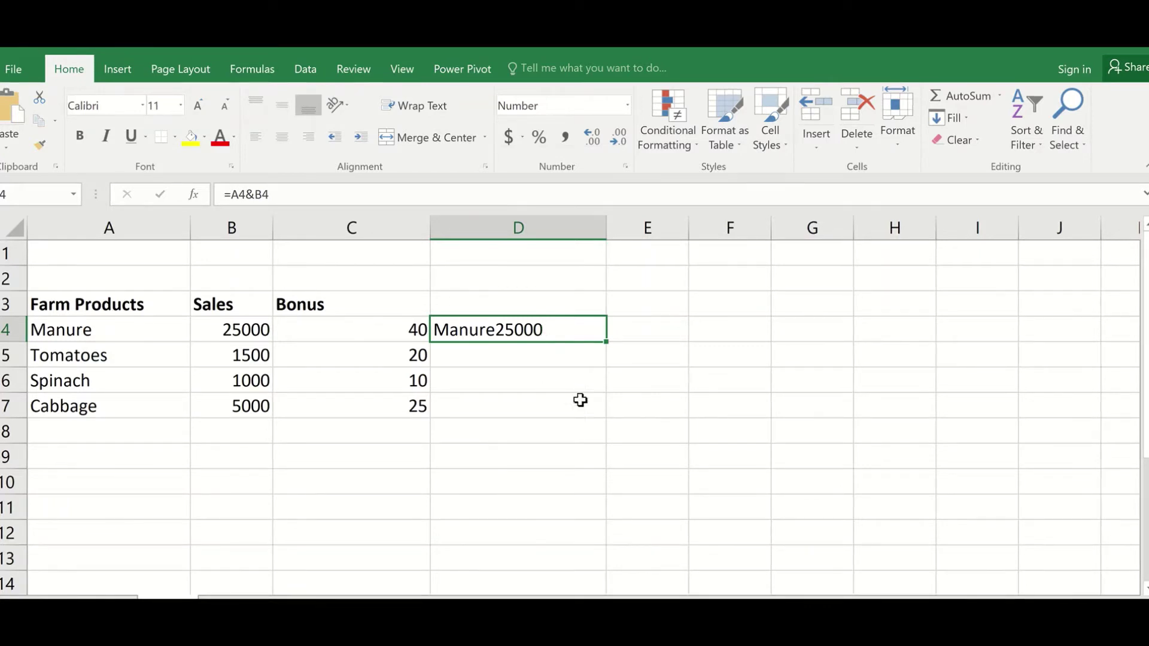
double_click(604, 340)
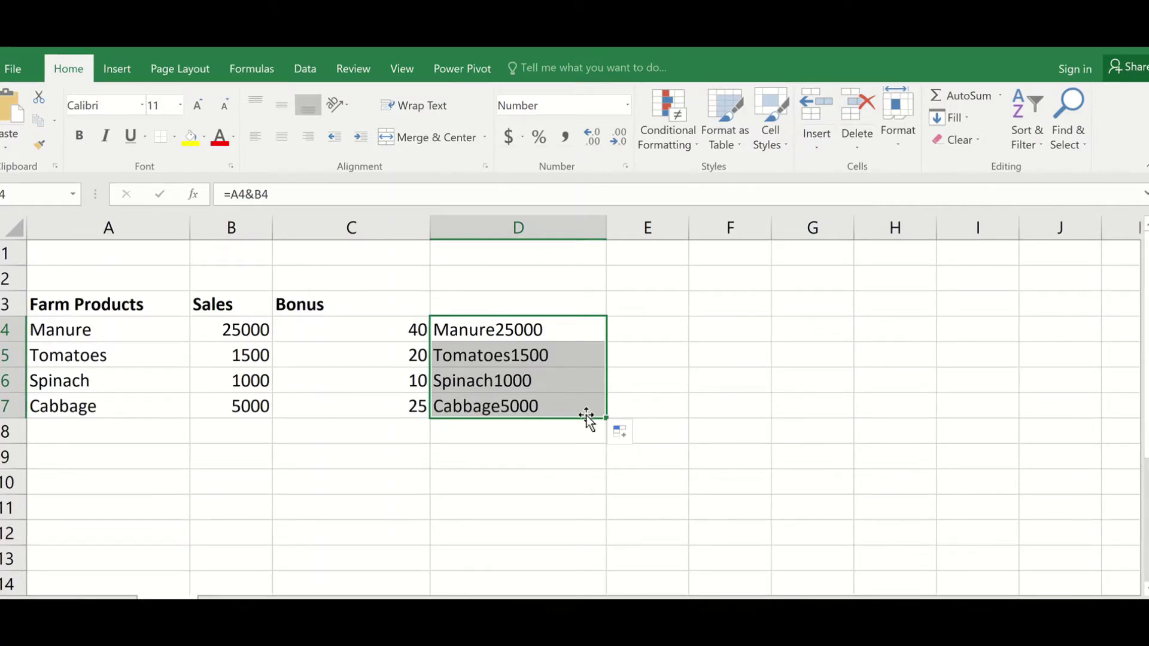
- Examine the combined product and sales entries and their formulas in cells D4 through D7
click(572, 337)
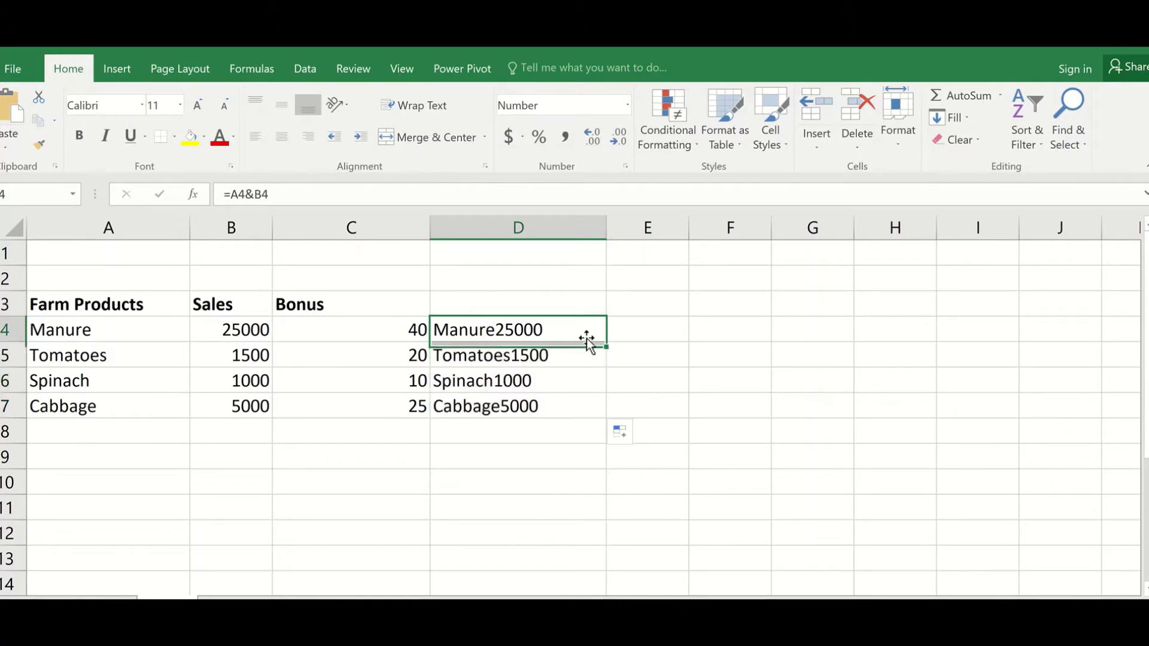
click(575, 356)
click(567, 379)
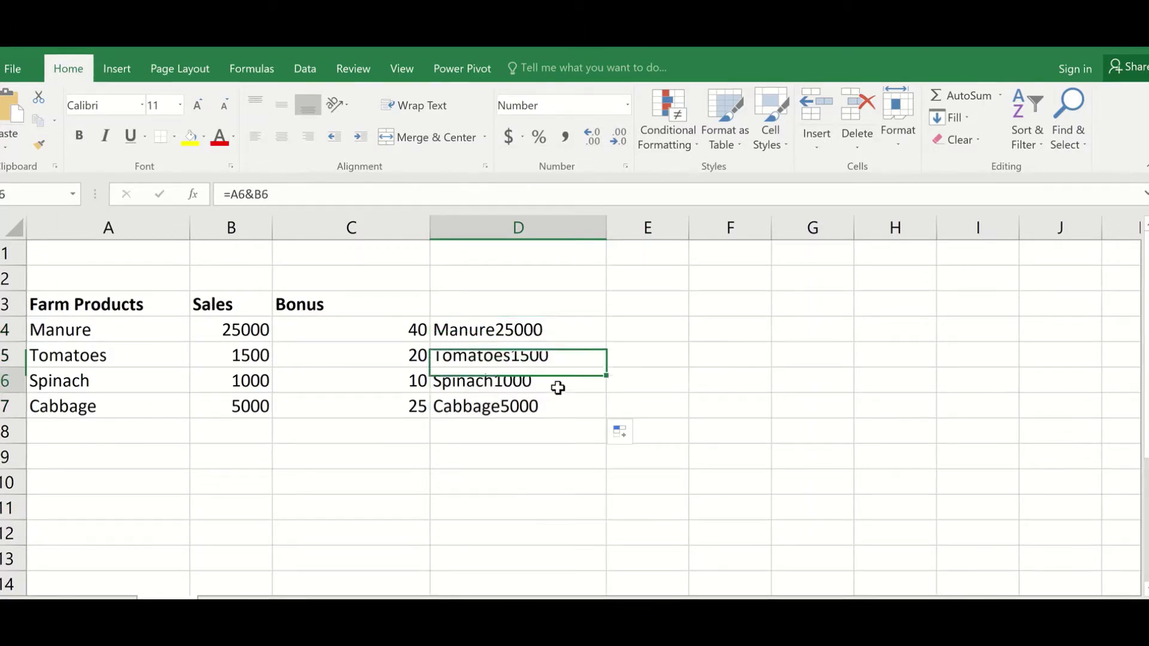
click(518, 407)
click(512, 383)
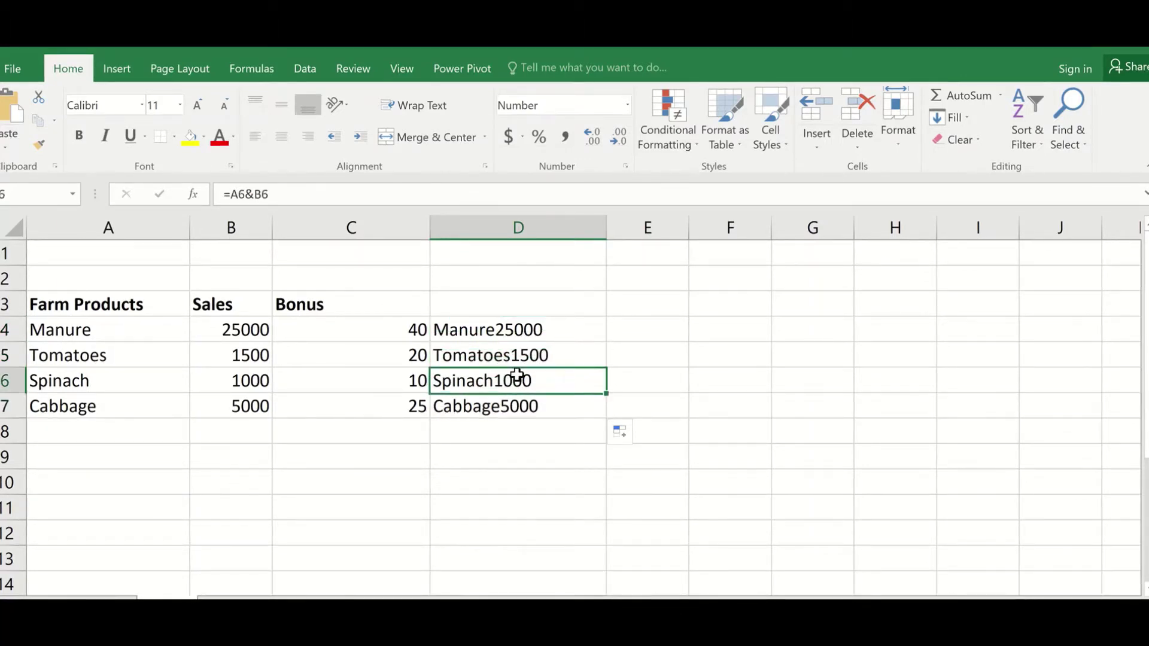
click(514, 358)
- Add an empty text string between the two references in D4, making the formula =A4&""&B4
click(515, 327)
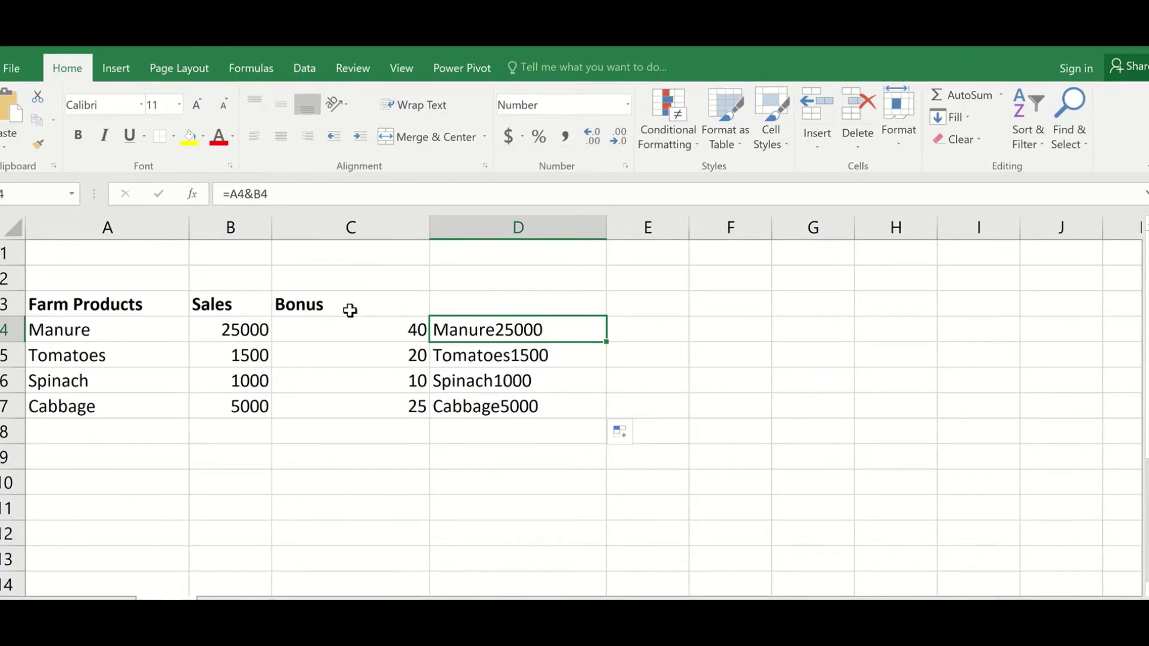
click(254, 193)
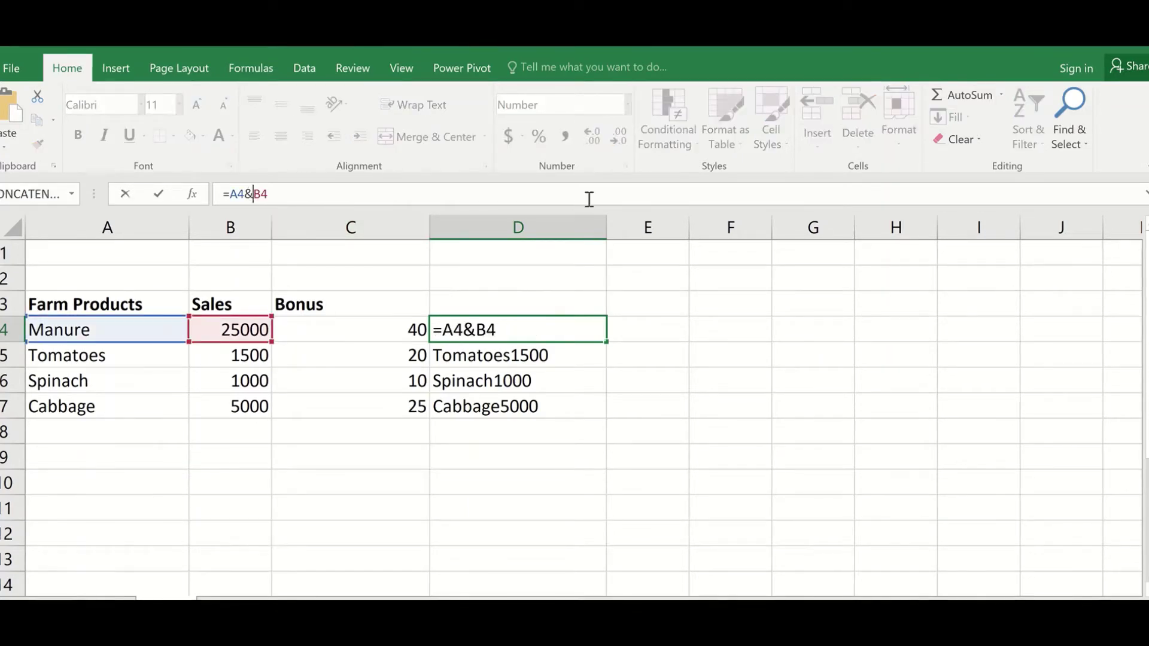
text(")
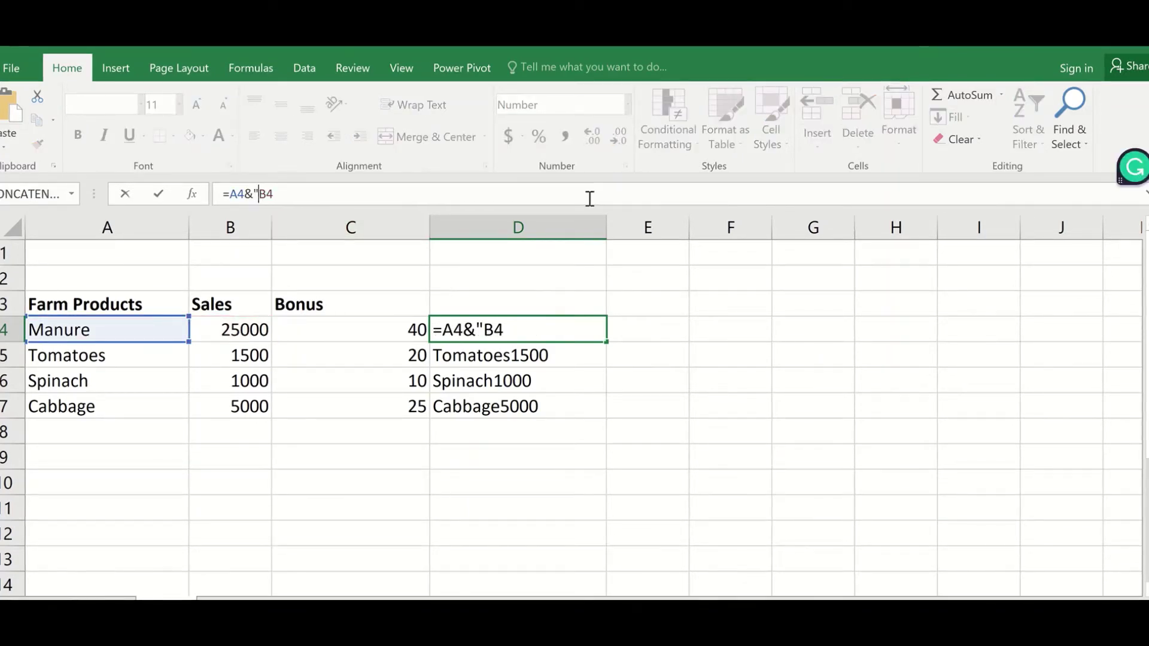
text(")
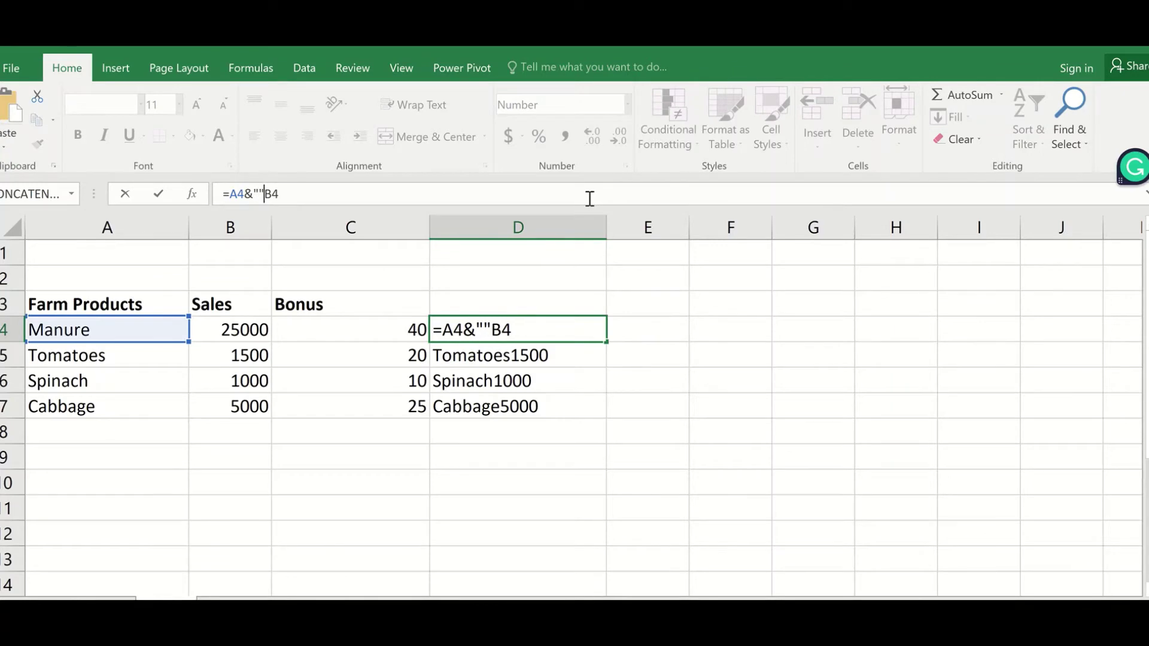
text(&)
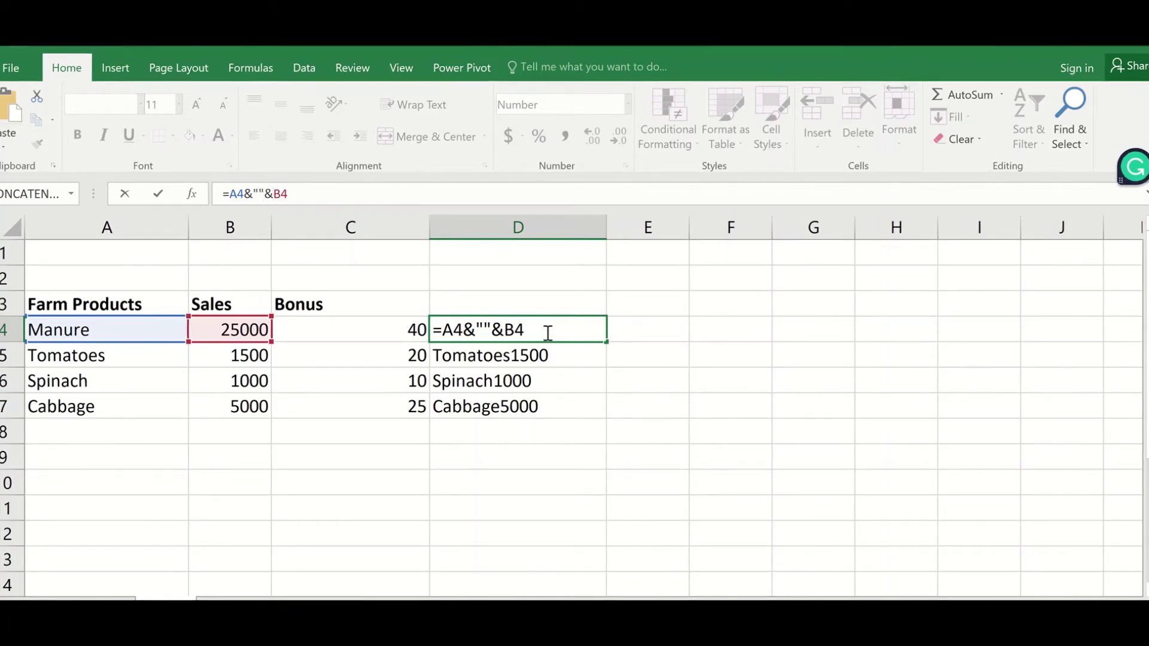
key(Return)
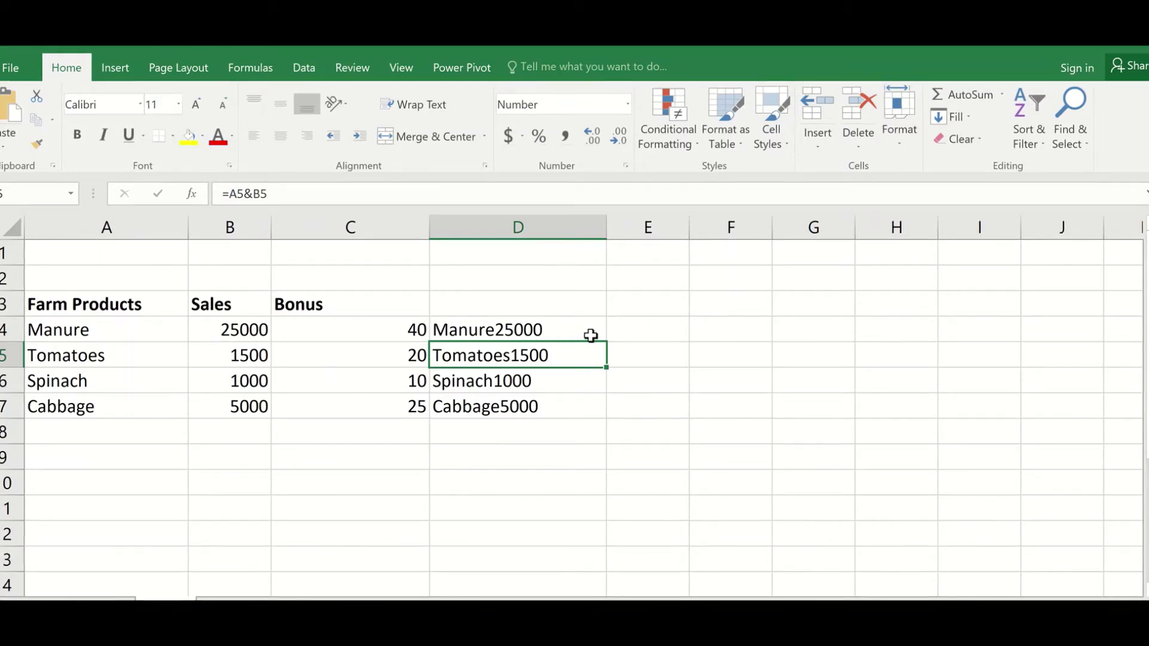
- Insert a space between the quotation marks in D4's formula, making it =A4&" "&B4, and fill it down through D7
click(534, 331)
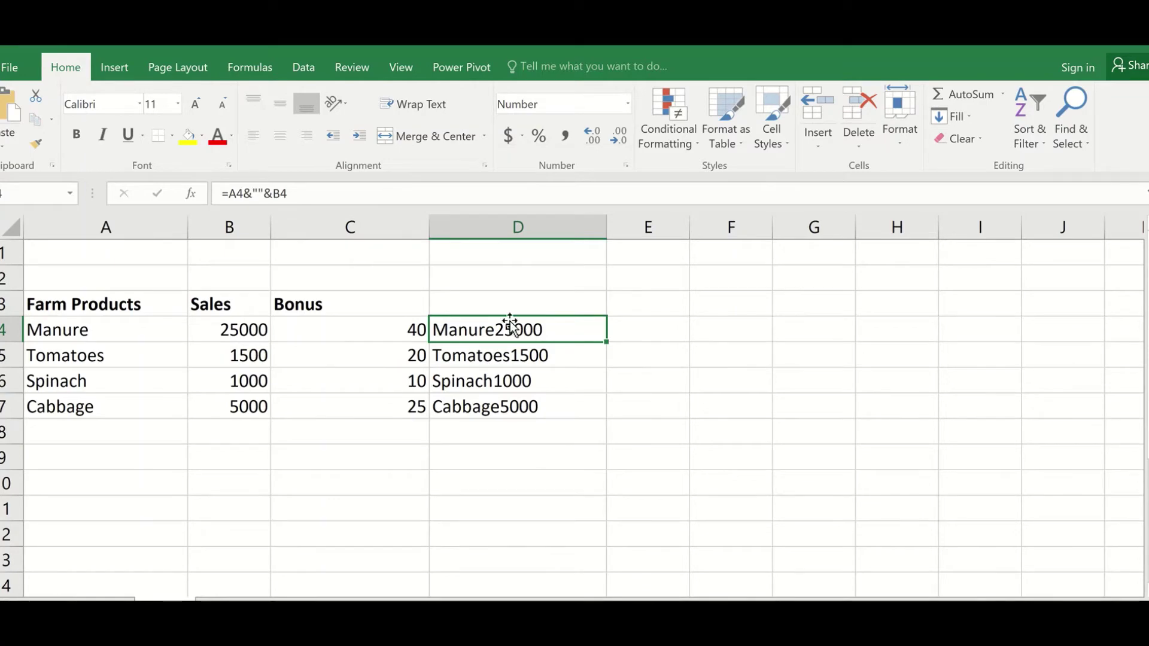
click(256, 194)
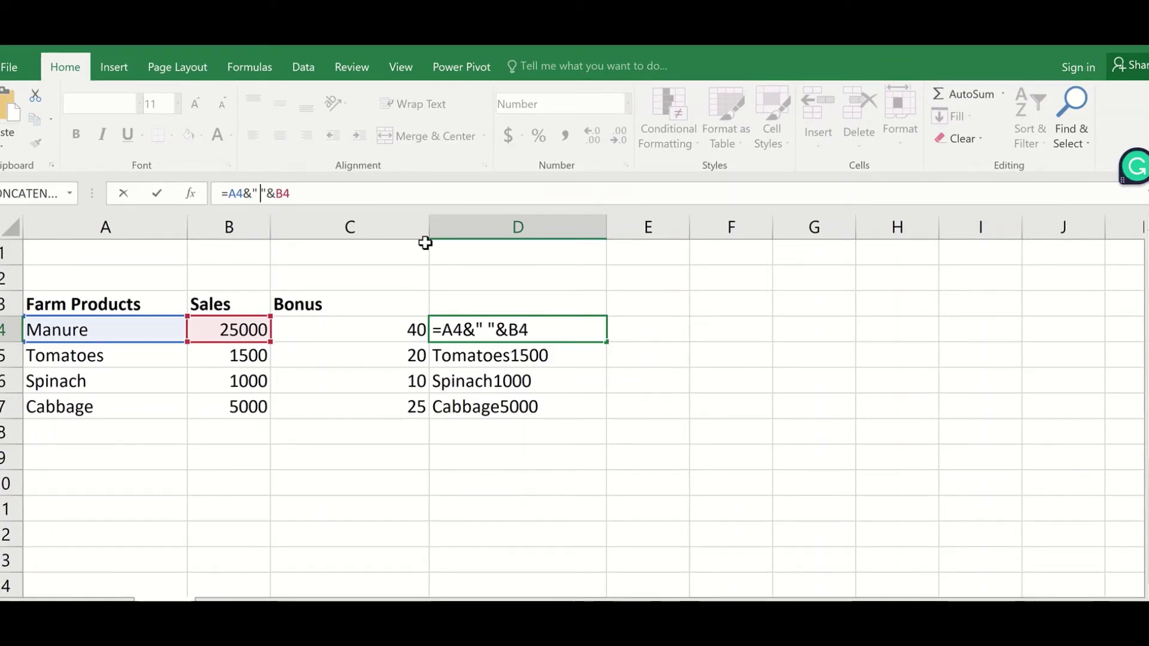
key(Return)
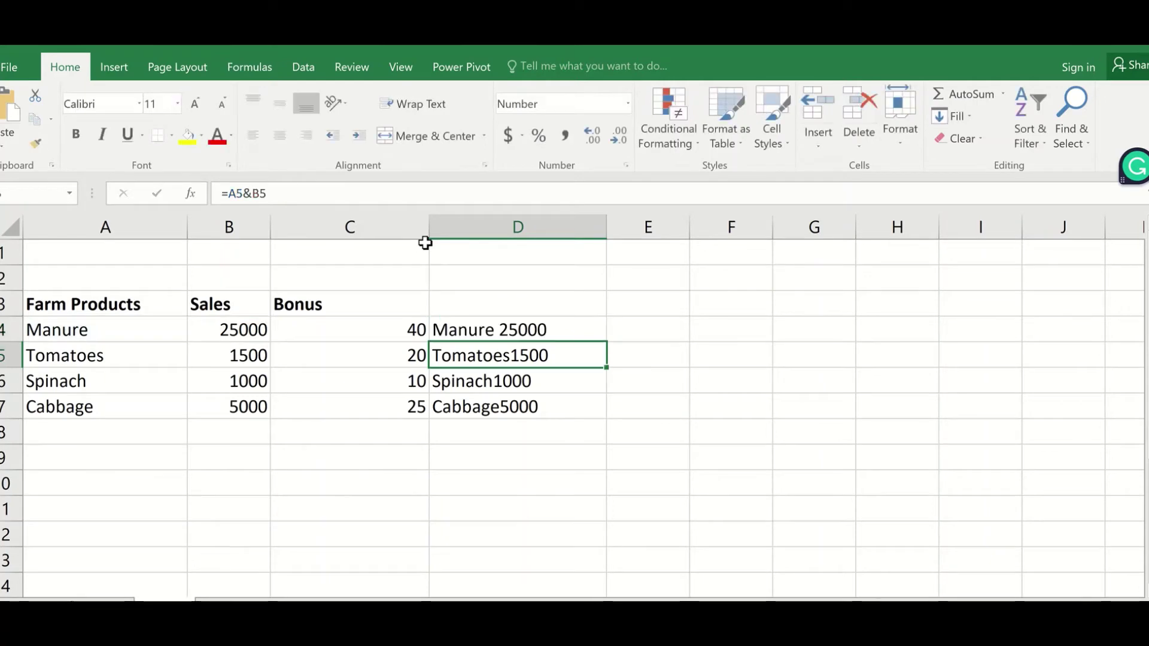
click(549, 328)
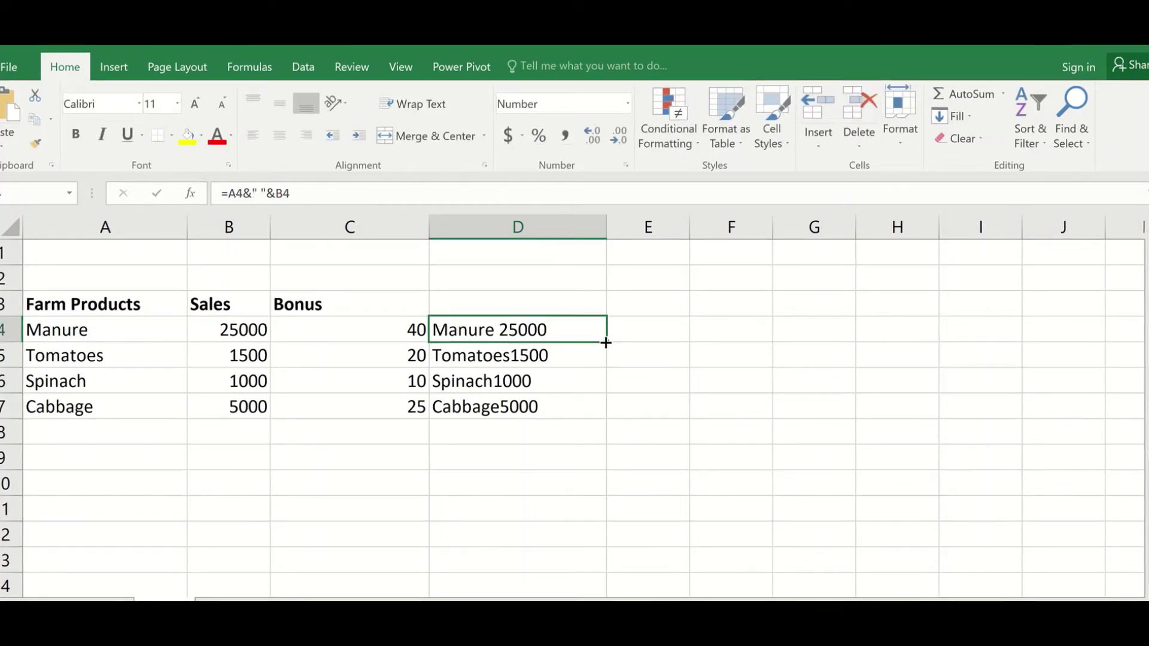
double_click(606, 342)
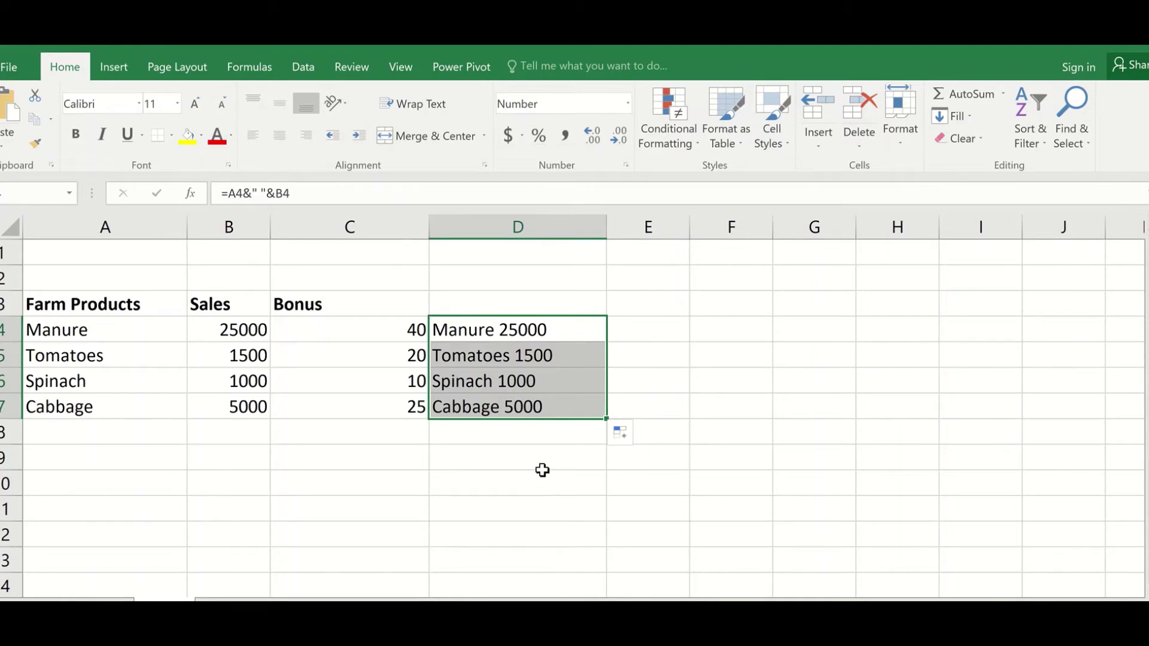
- Check the spacing between product name and sales figure, and the copied formulas, in cells D4 through D7
click(547, 440)
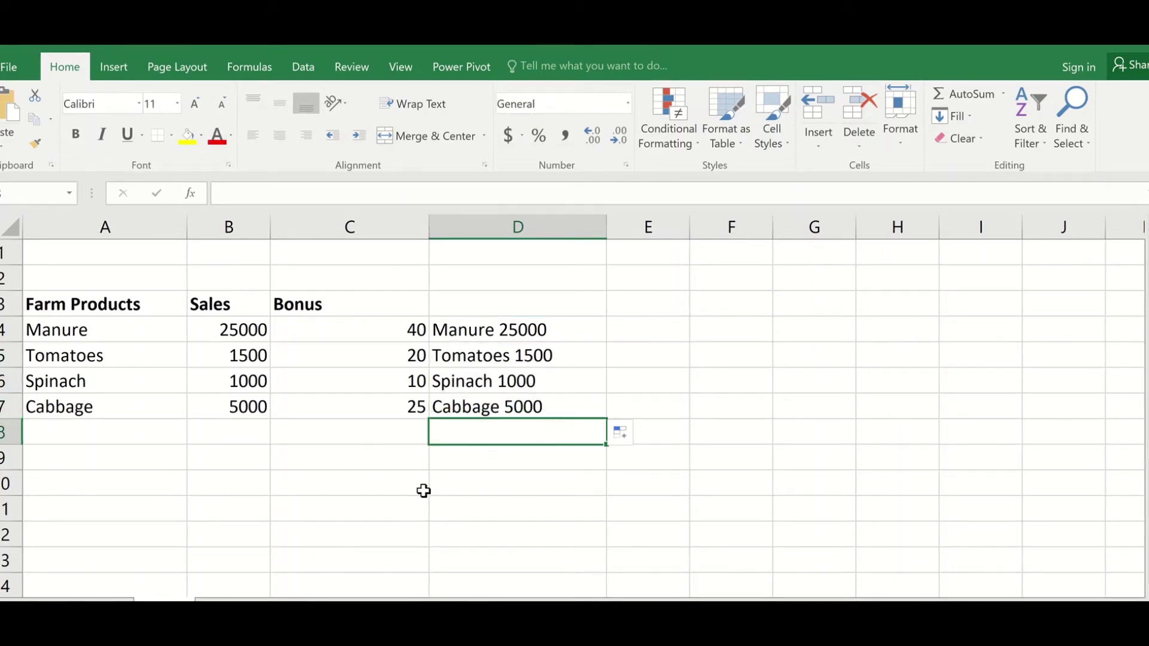
click(531, 359)
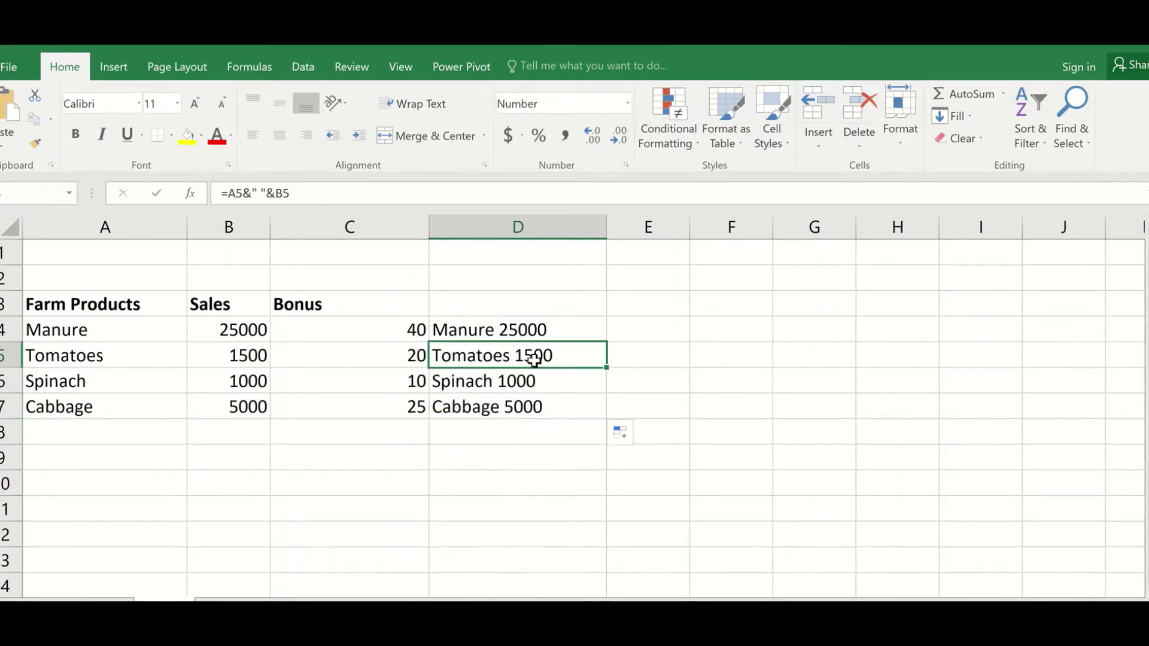
click(513, 326)
click(495, 359)
click(502, 383)
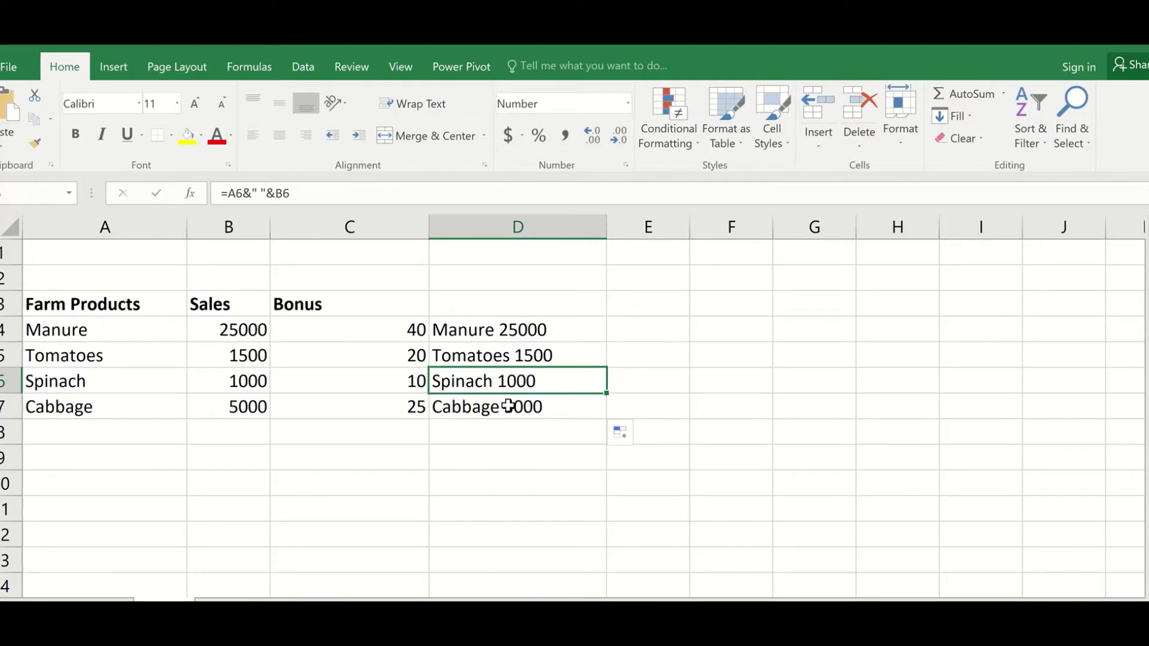
click(508, 406)
click(526, 356)
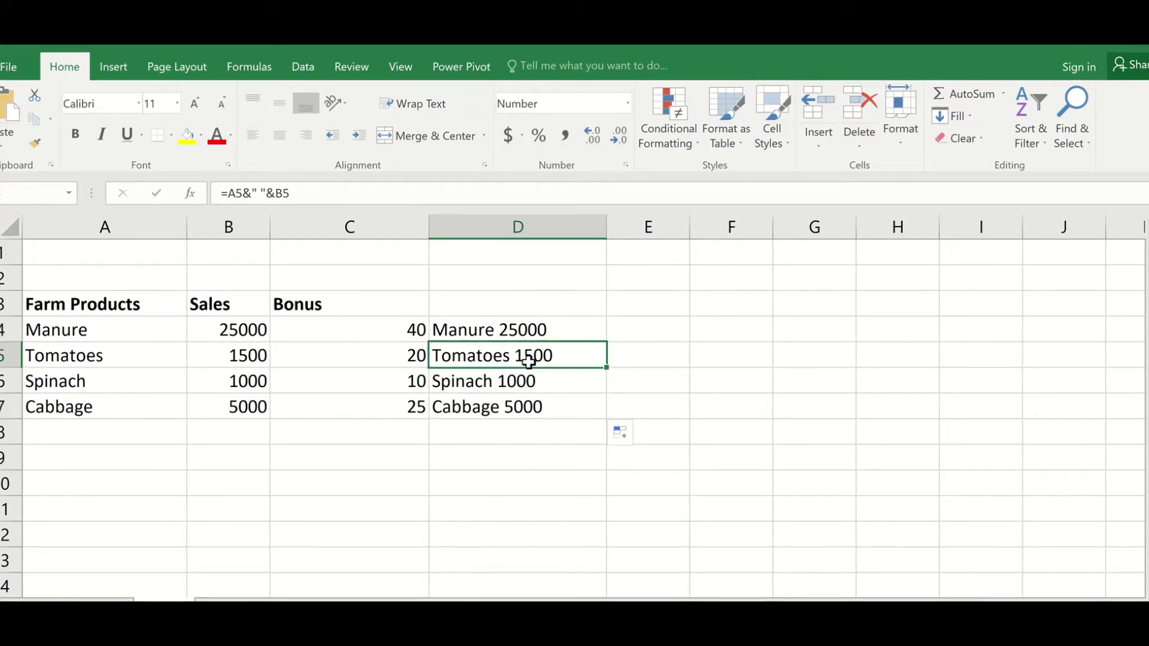
click(513, 387)
click(513, 399)
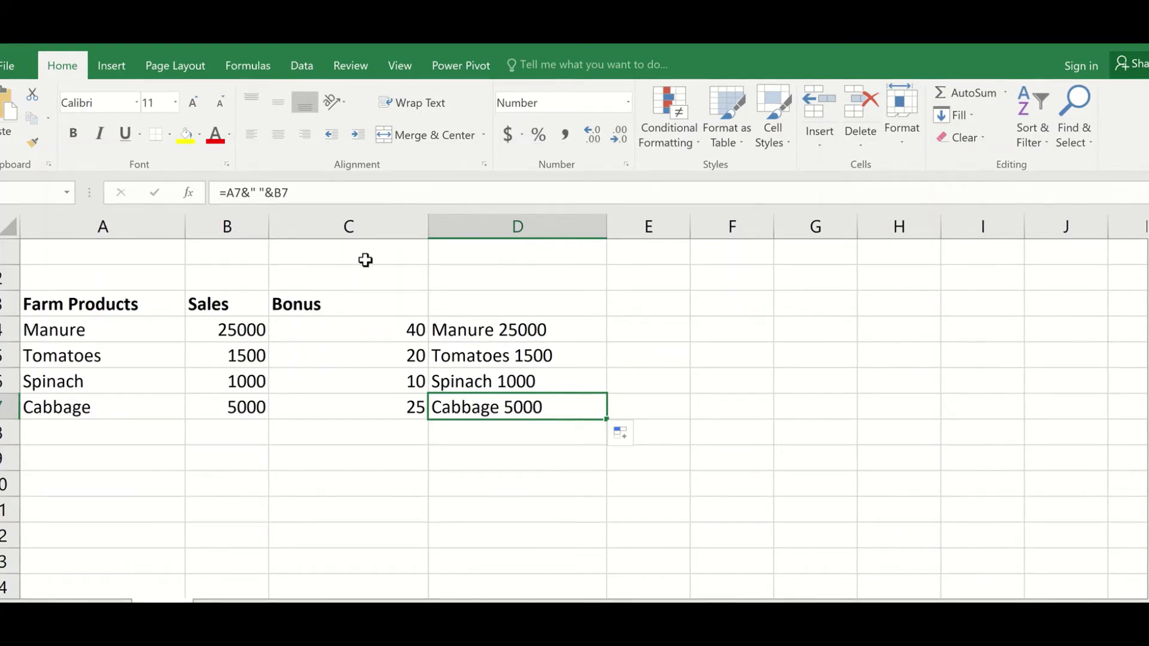
- Wrap the B4 reference in D4's formula in a TEXT function, making it =A4&" "&TEXT(B4)
click(517, 329)
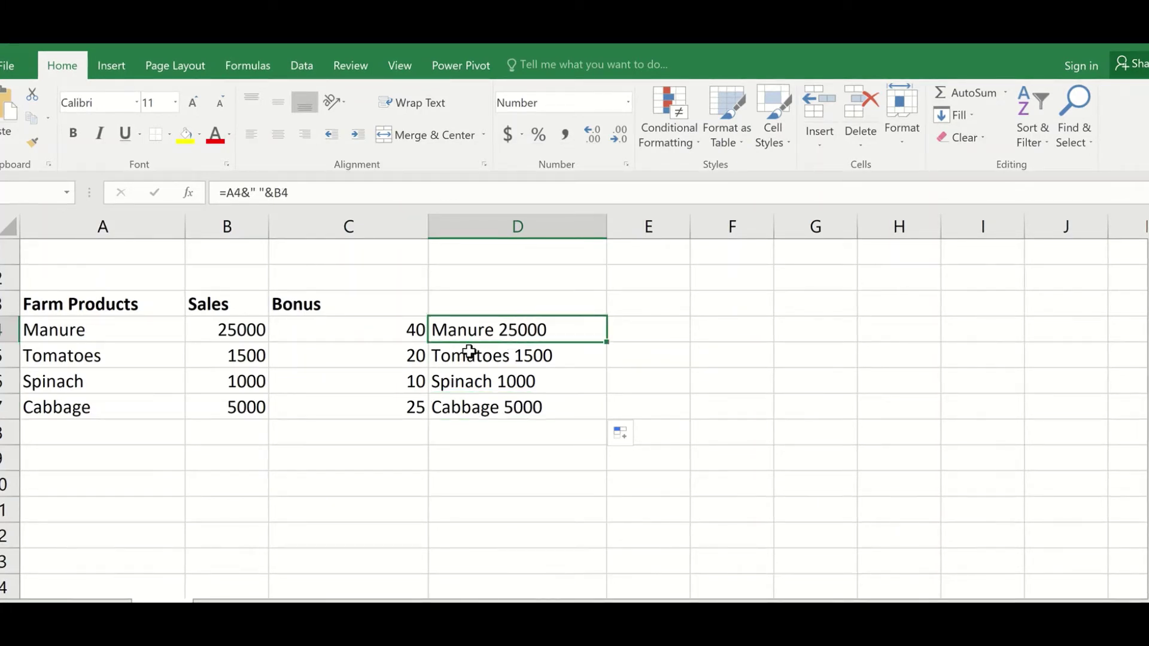
click(275, 195)
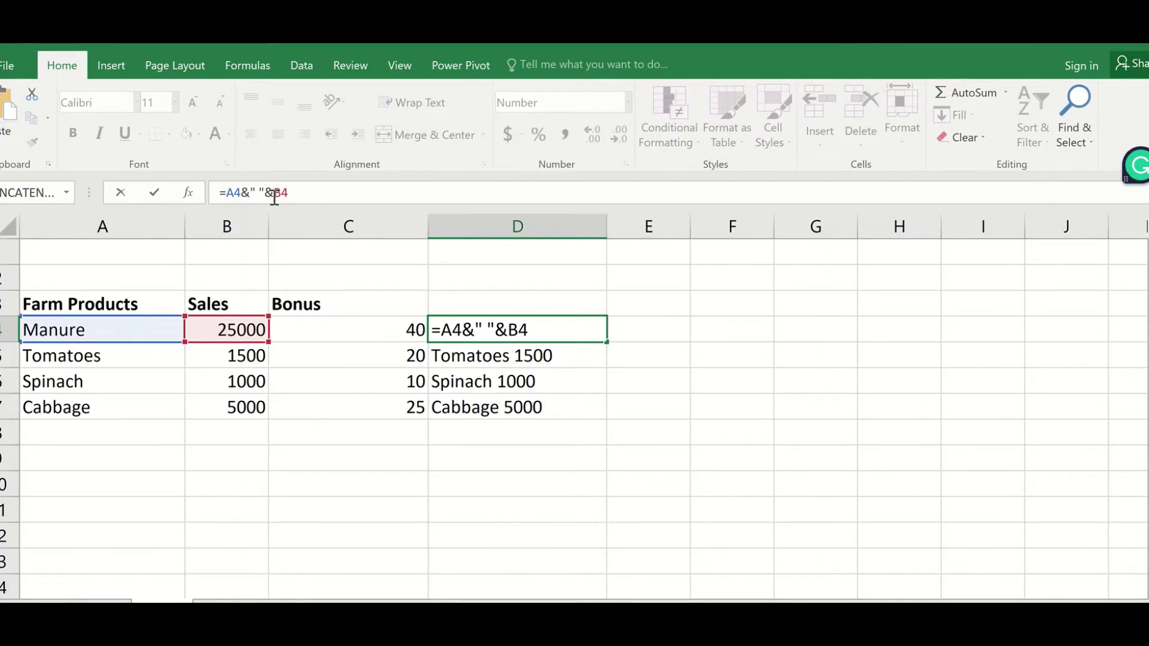
text(t)
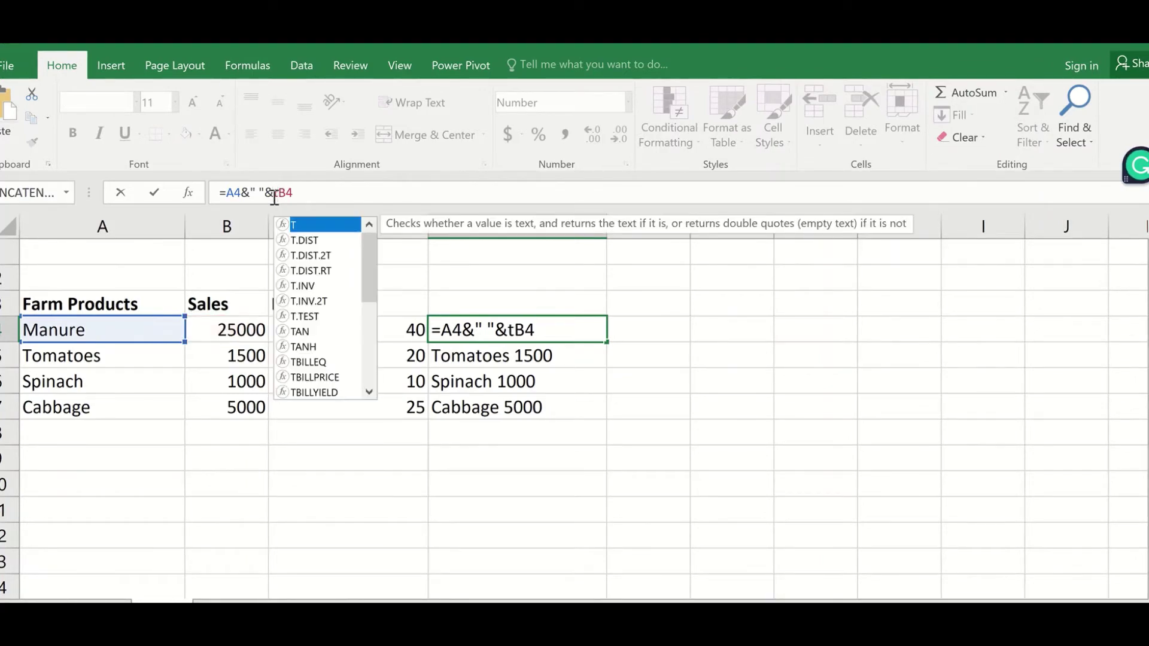
text(EXT)
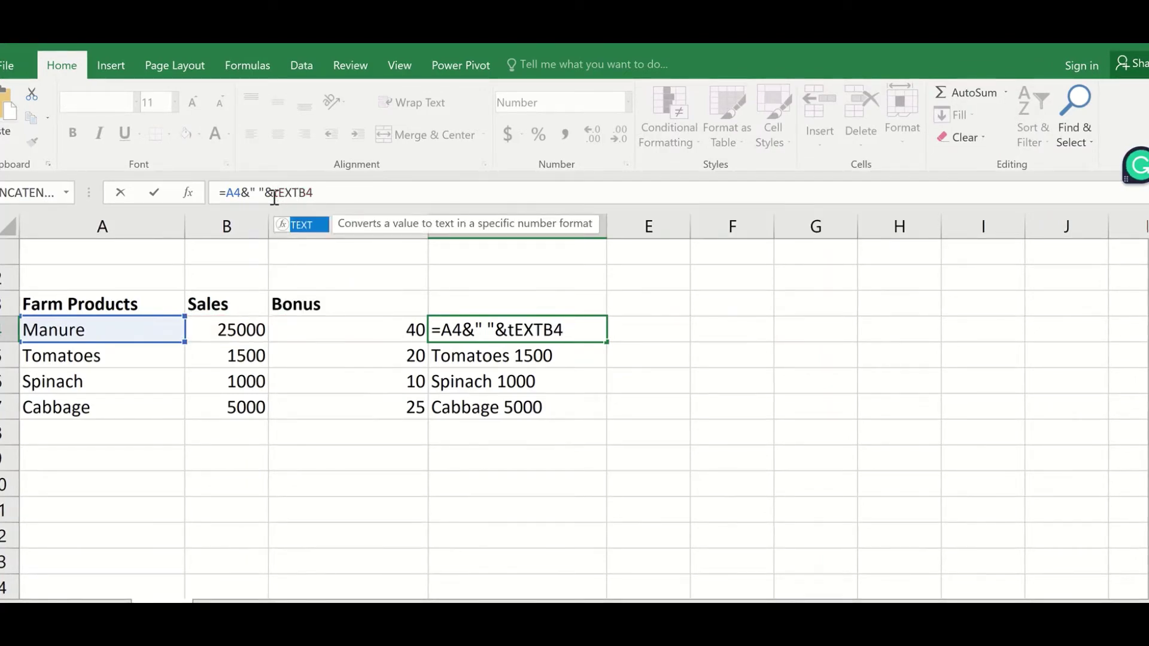
key(BackSpace)
key(BackSpace)
key(BackSpace)
key(BackSpace)
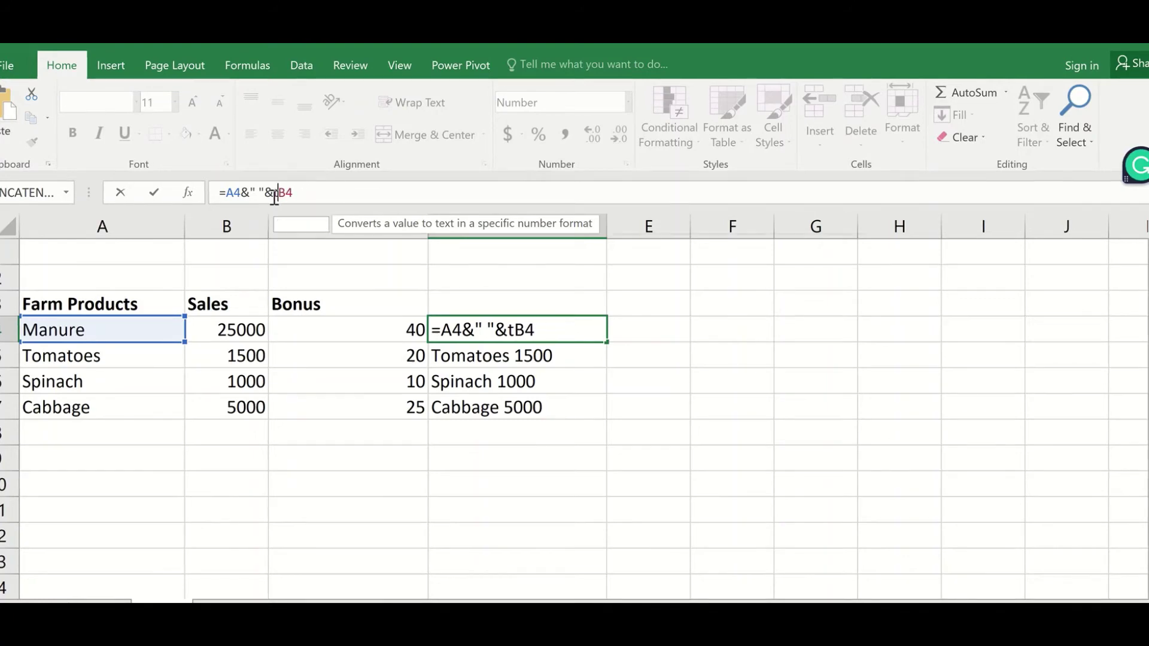
text(TEXT)
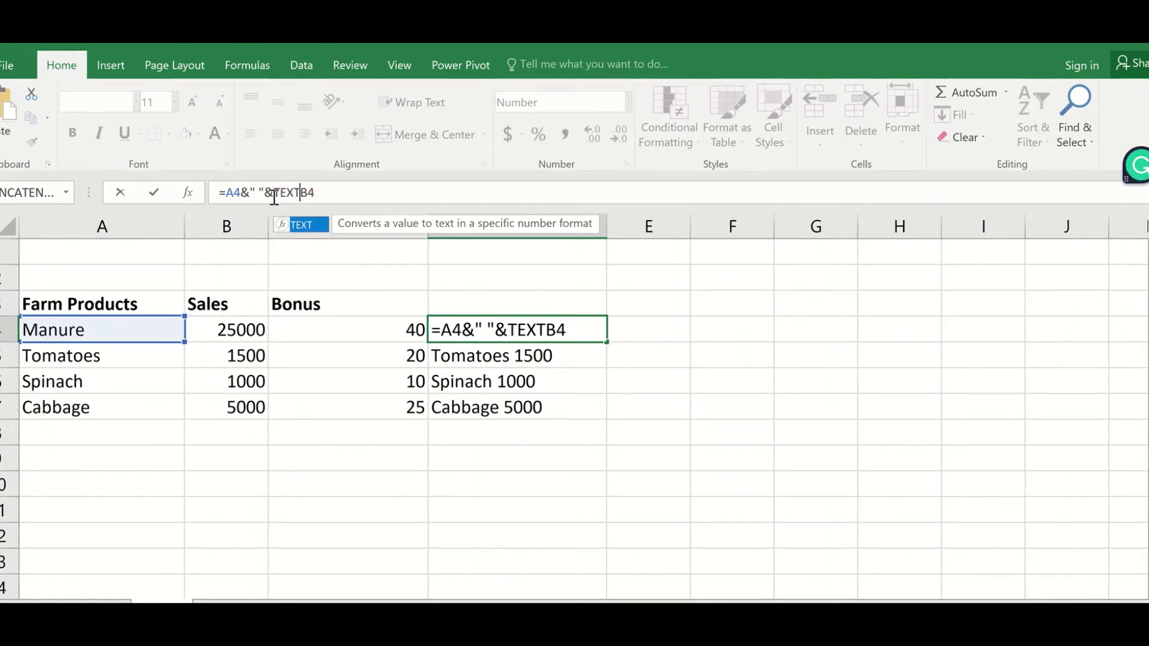
text(()
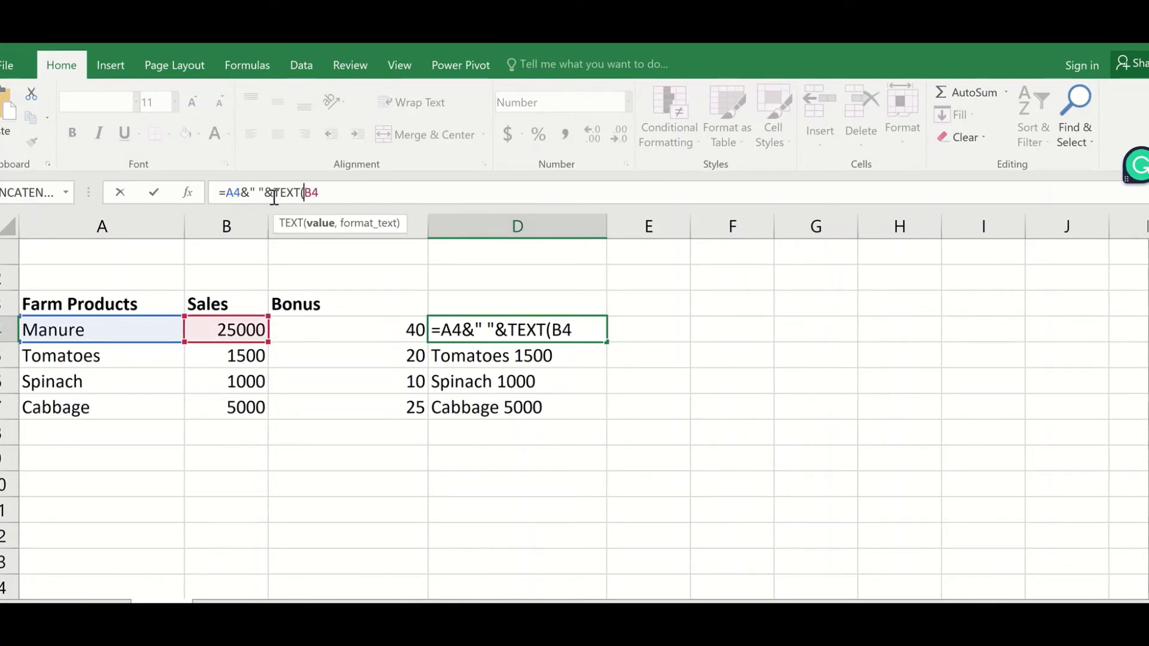
text())
key(BackSpace)
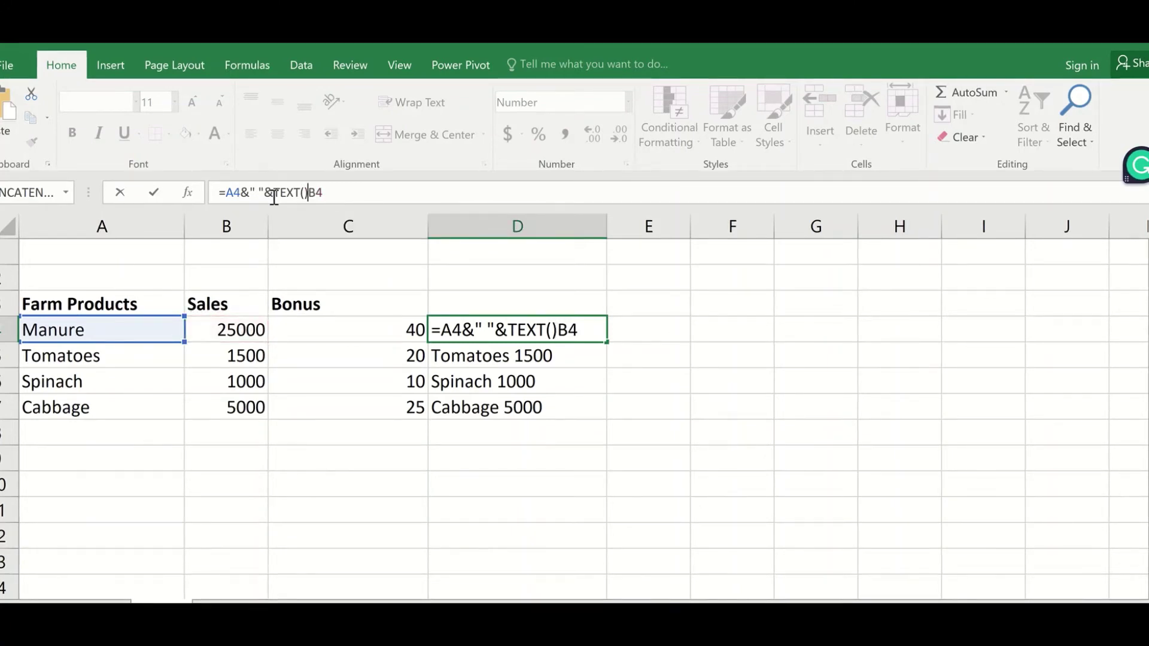
key(End)
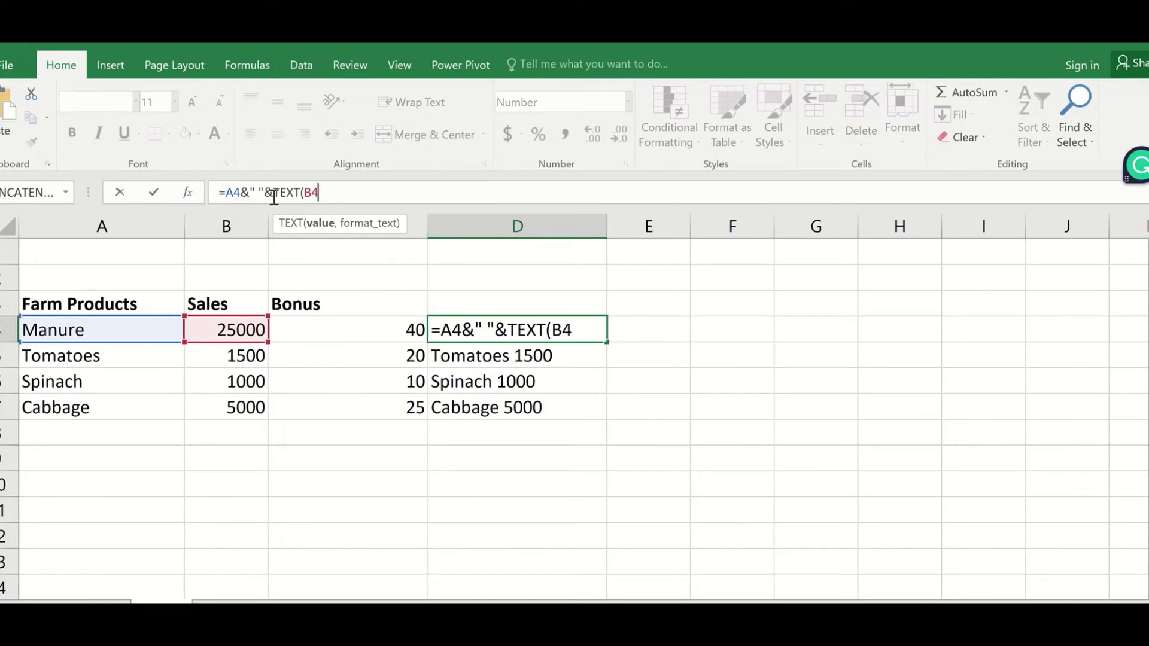
text())
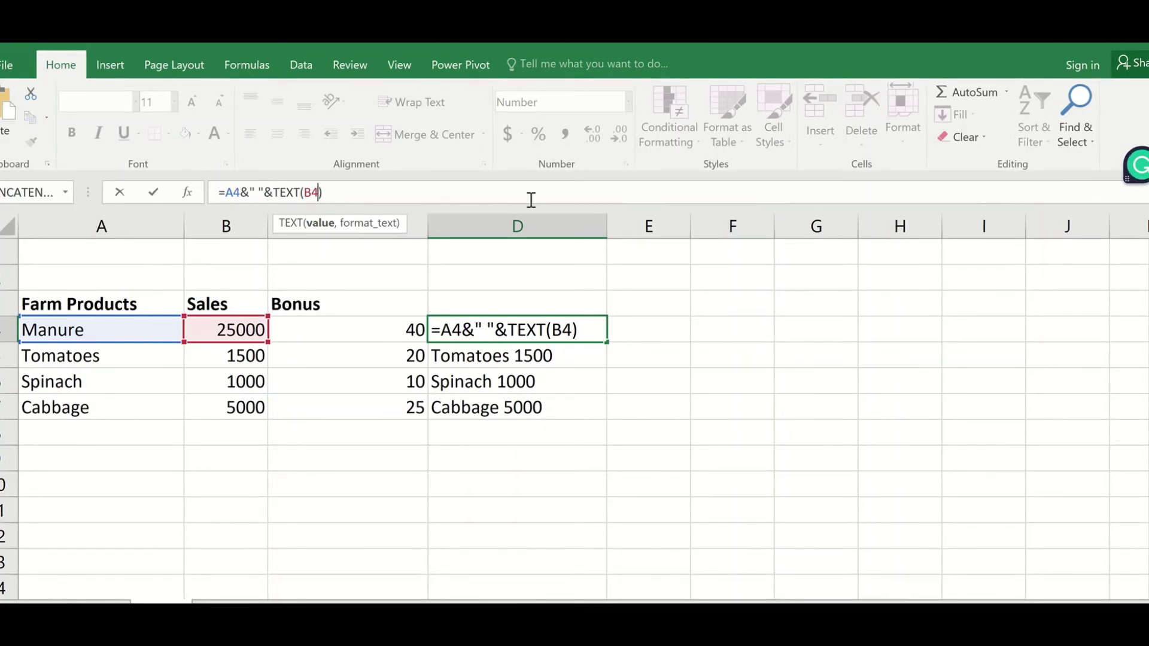
- Add an empty format string to D4's TEXT function and a dollar sign to the separator, making the formula =A4&" $ "&TEXT(B4,"")
text(,)
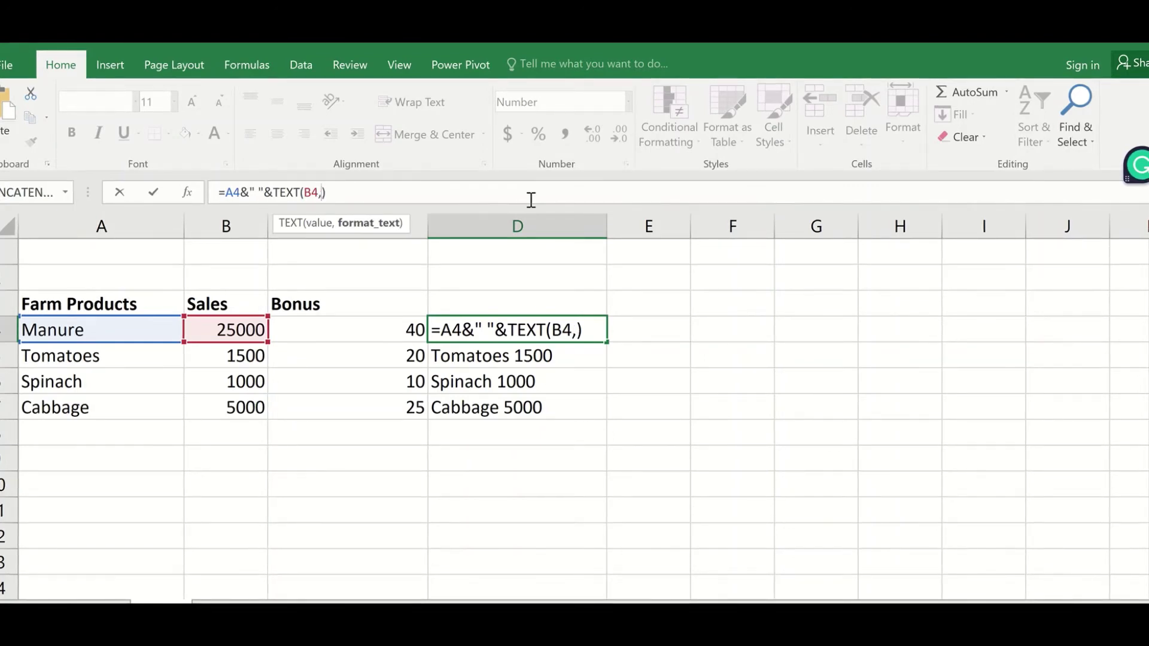
text("")
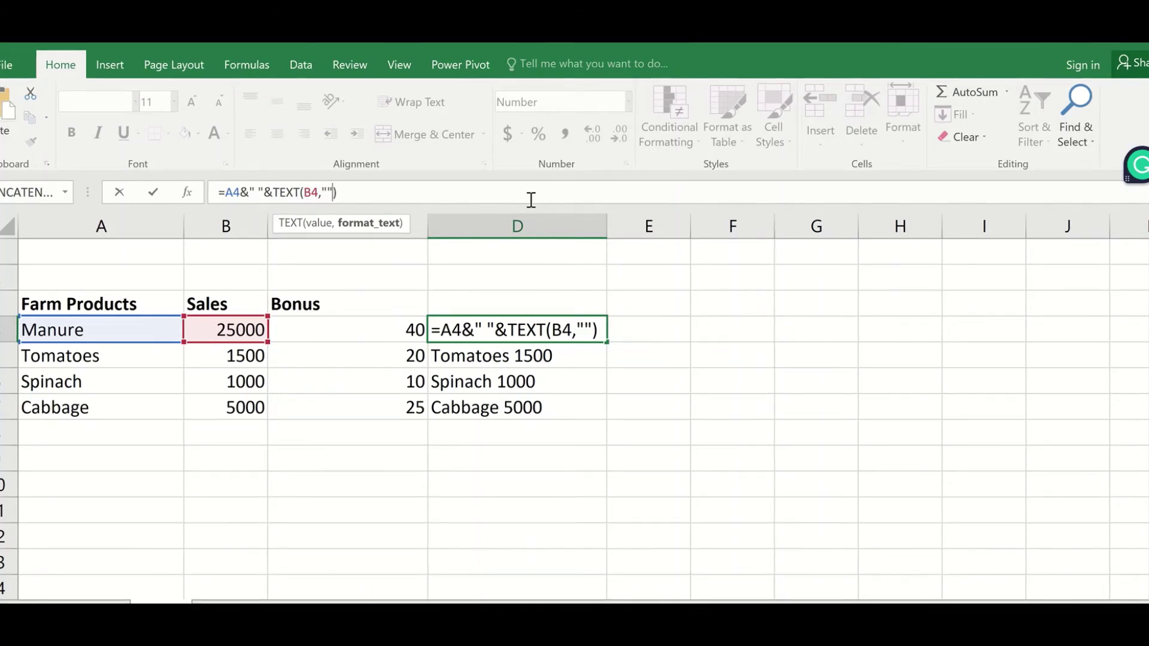
click(257, 192)
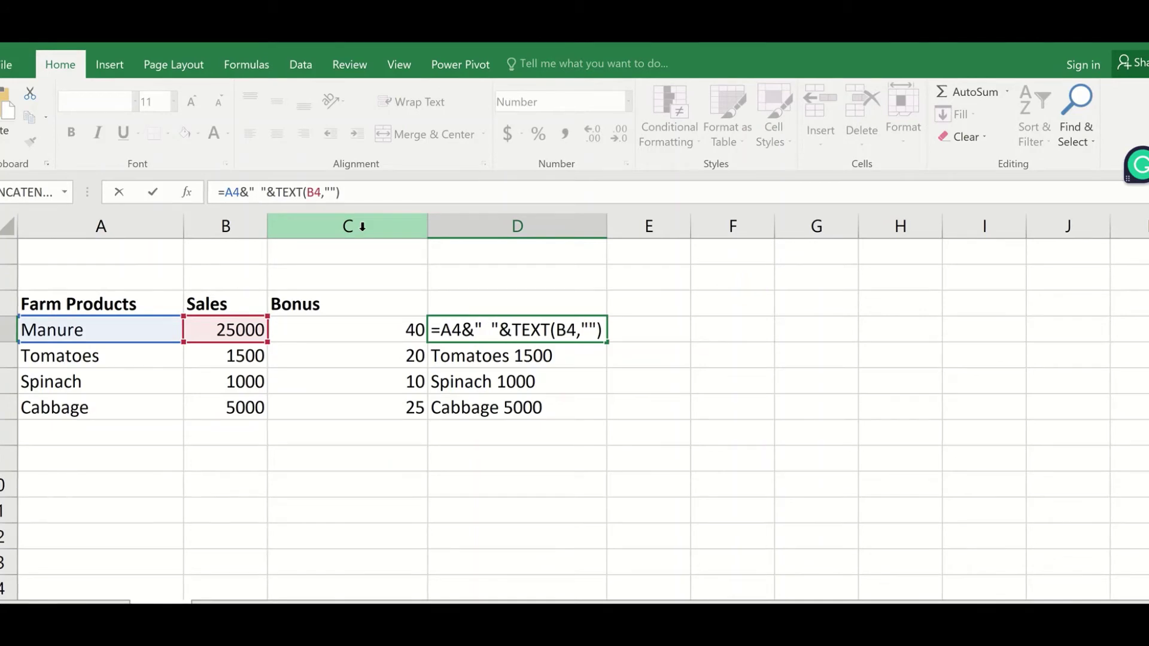
text($)
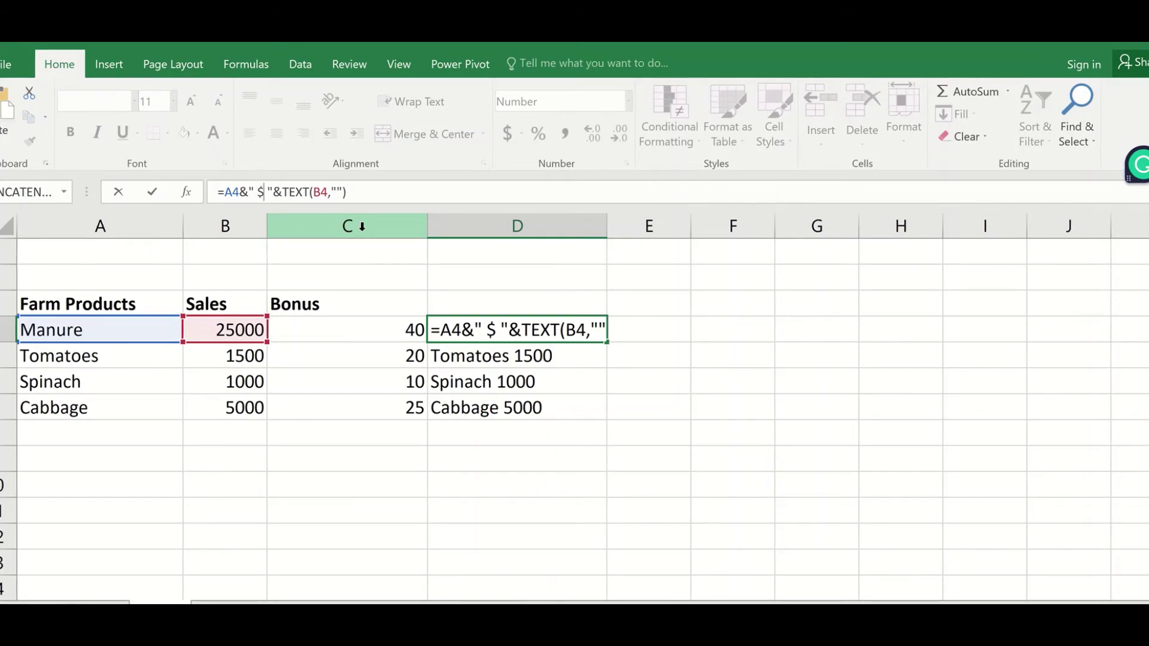
key(Return)
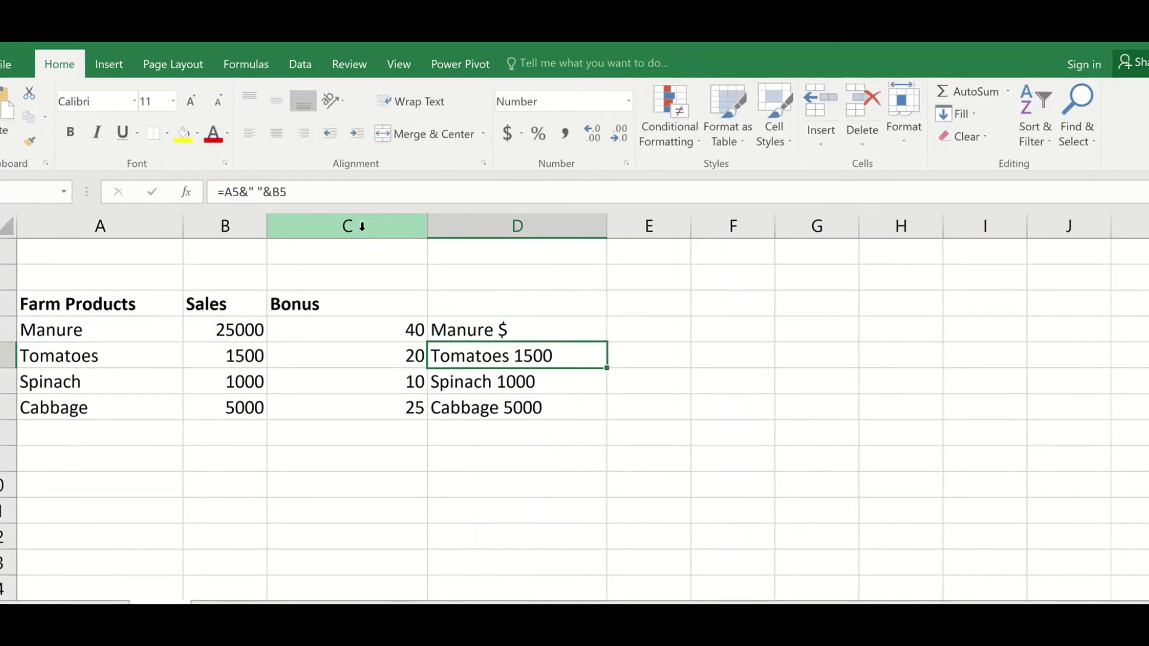
- Copy the custom number format code #,##0 from the cell format settings of D4
click(576, 334)
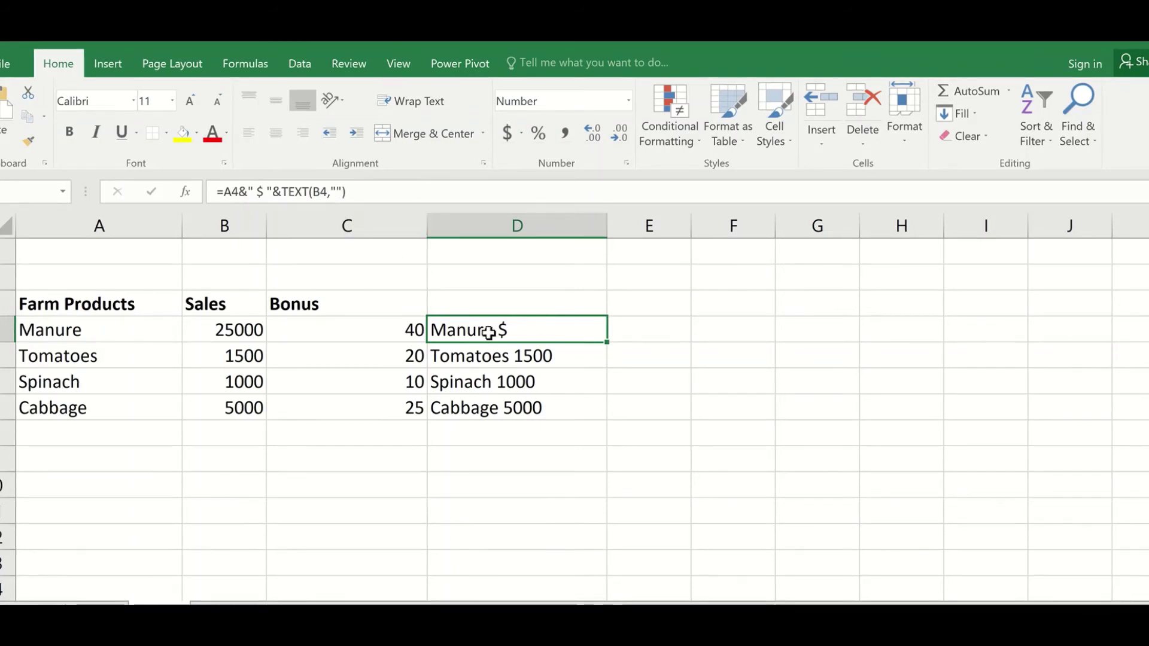
right_click(523, 329)
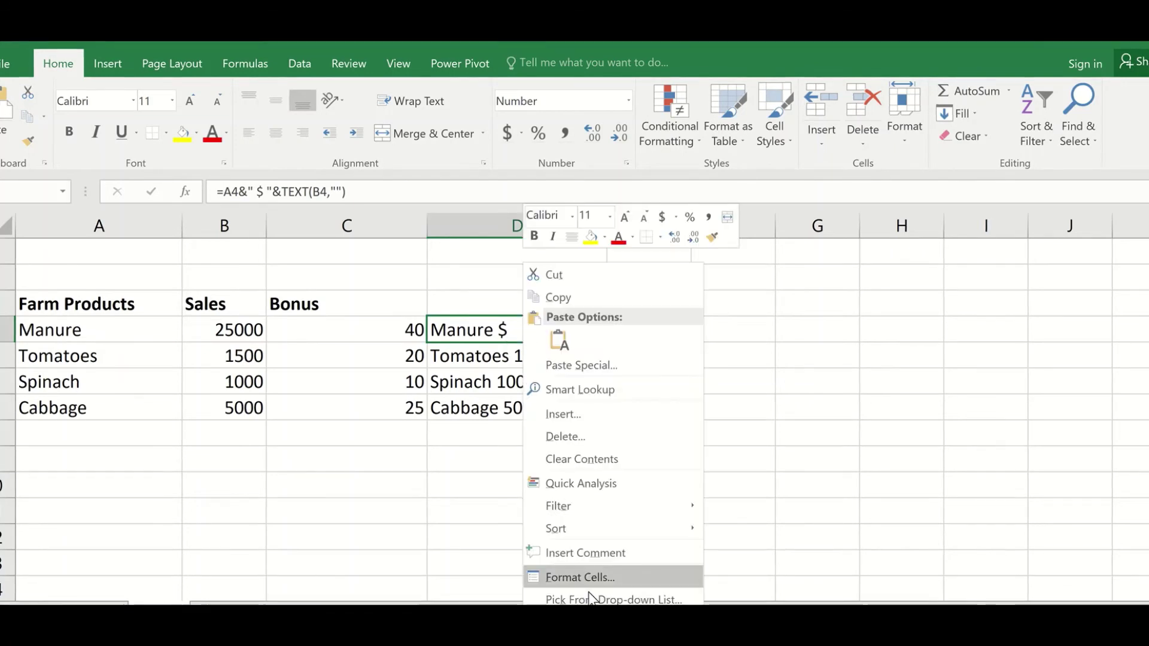
click(585, 576)
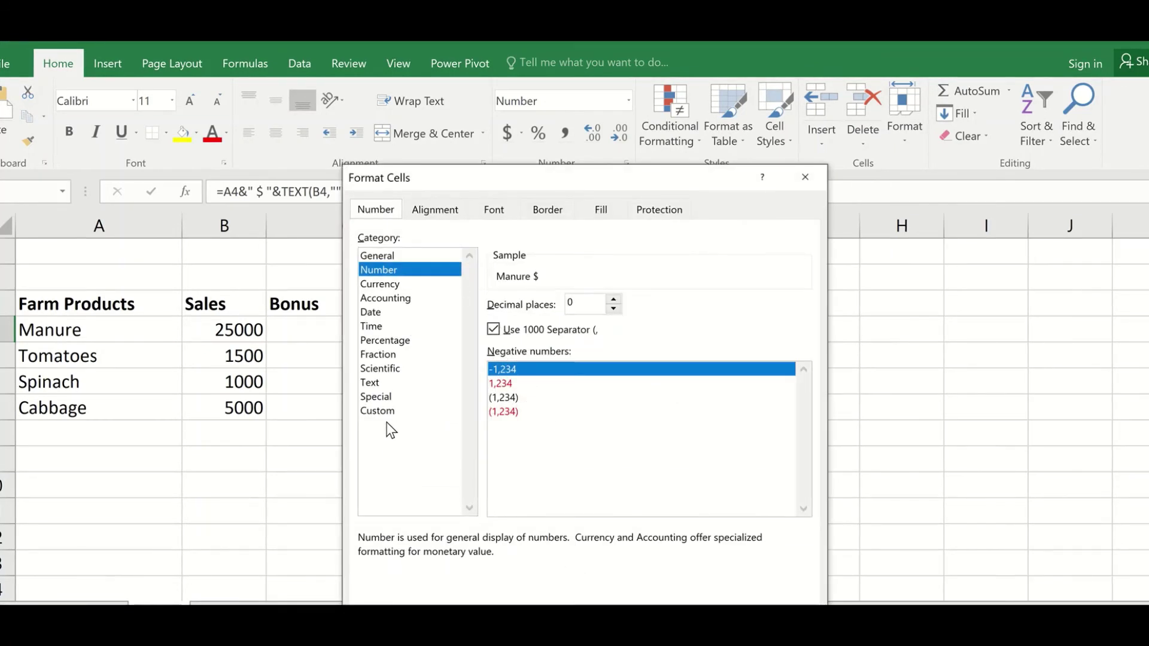
click(386, 412)
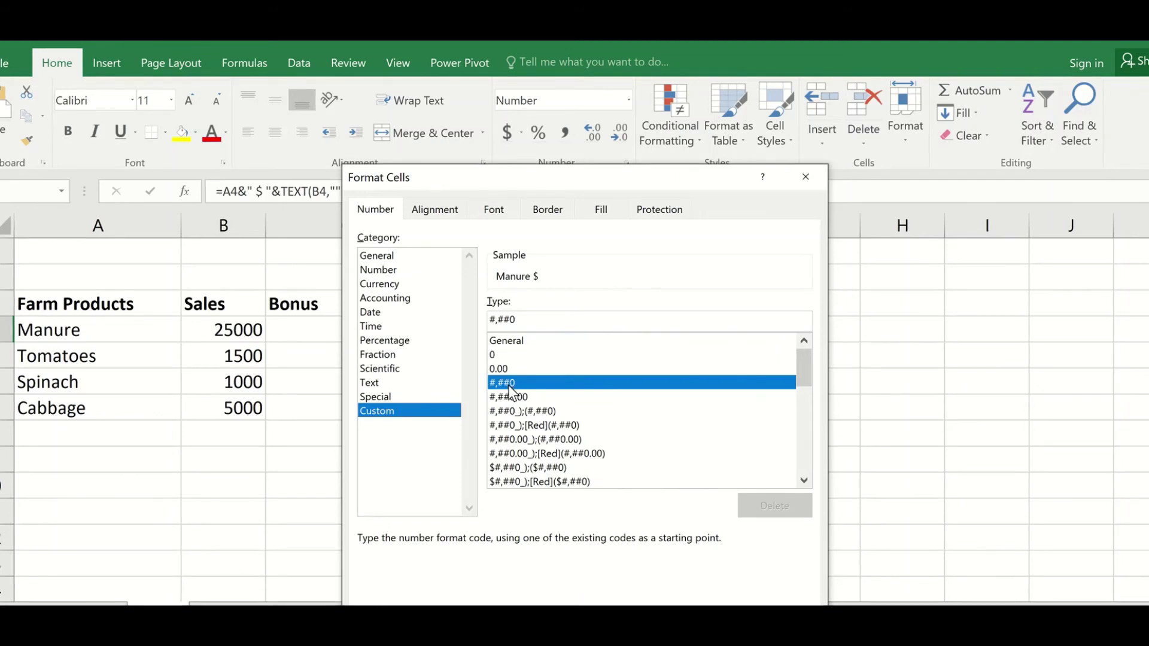
drag(520, 319, 488, 316)
key(ctrl+c)
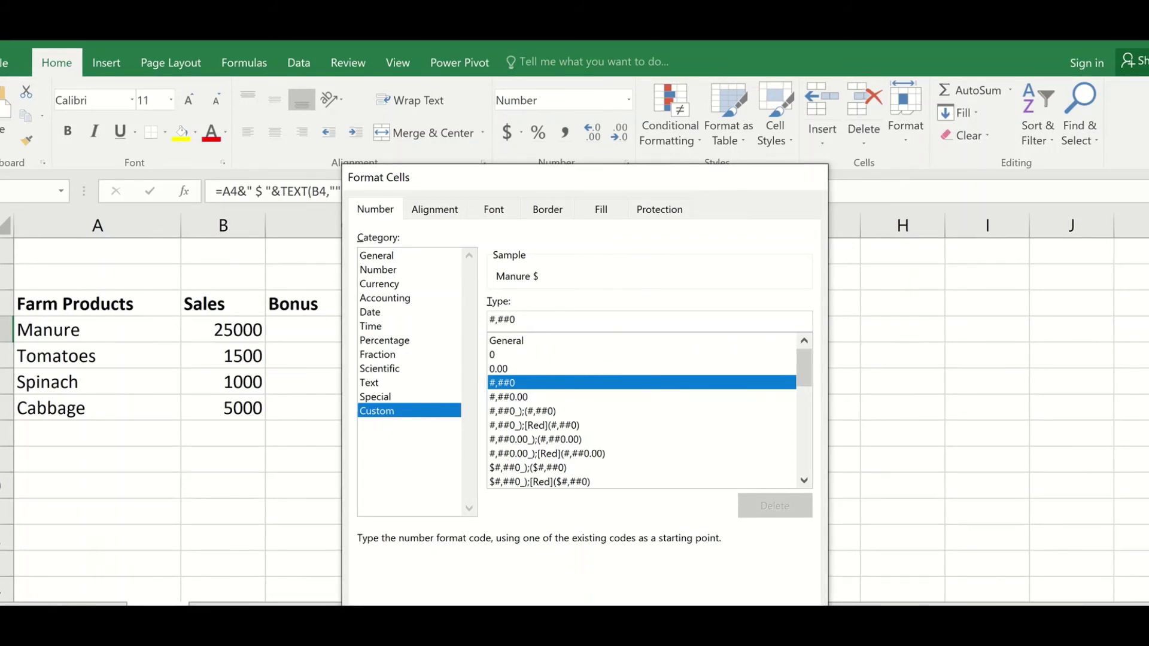
click(783, 628)
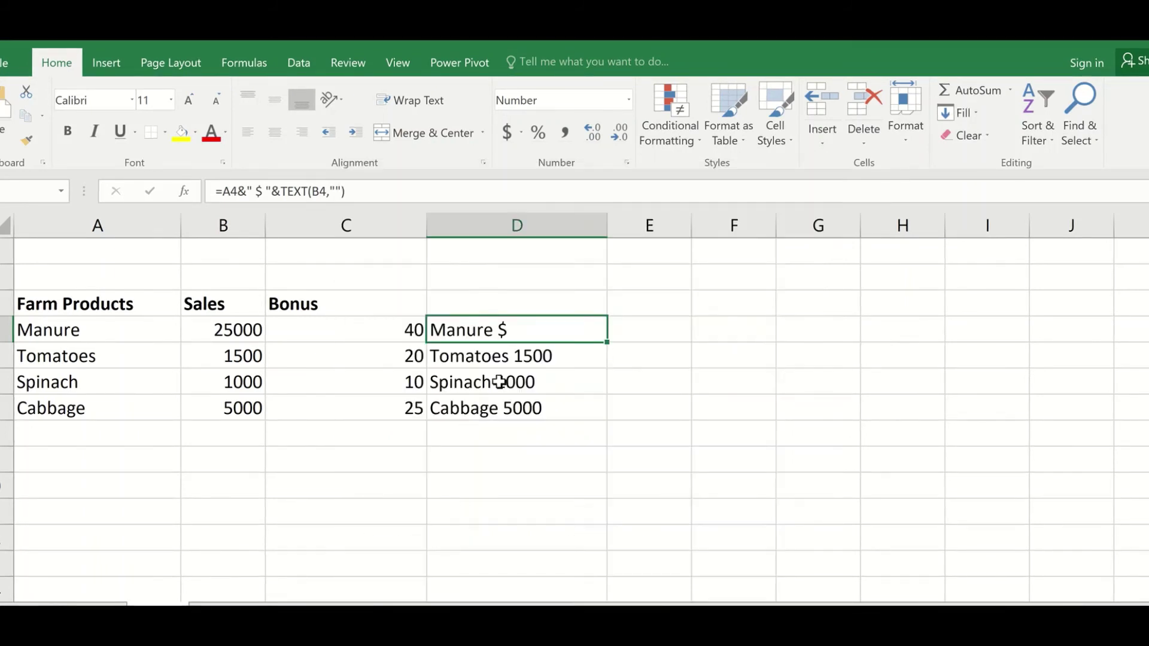
- Paste #,##0 as the TEXT format in D4, making =A4&" $ "&TEXT(B4,"#,##0"), and fill the formula down through D7
click(337, 193)
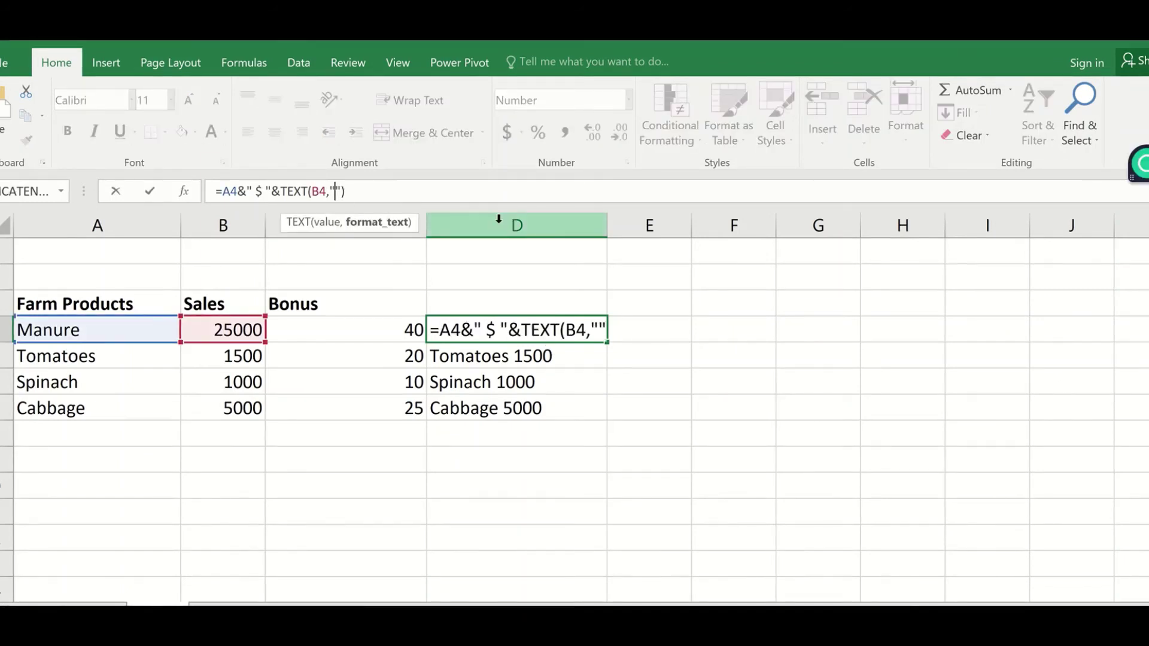
key(ctrl+v)
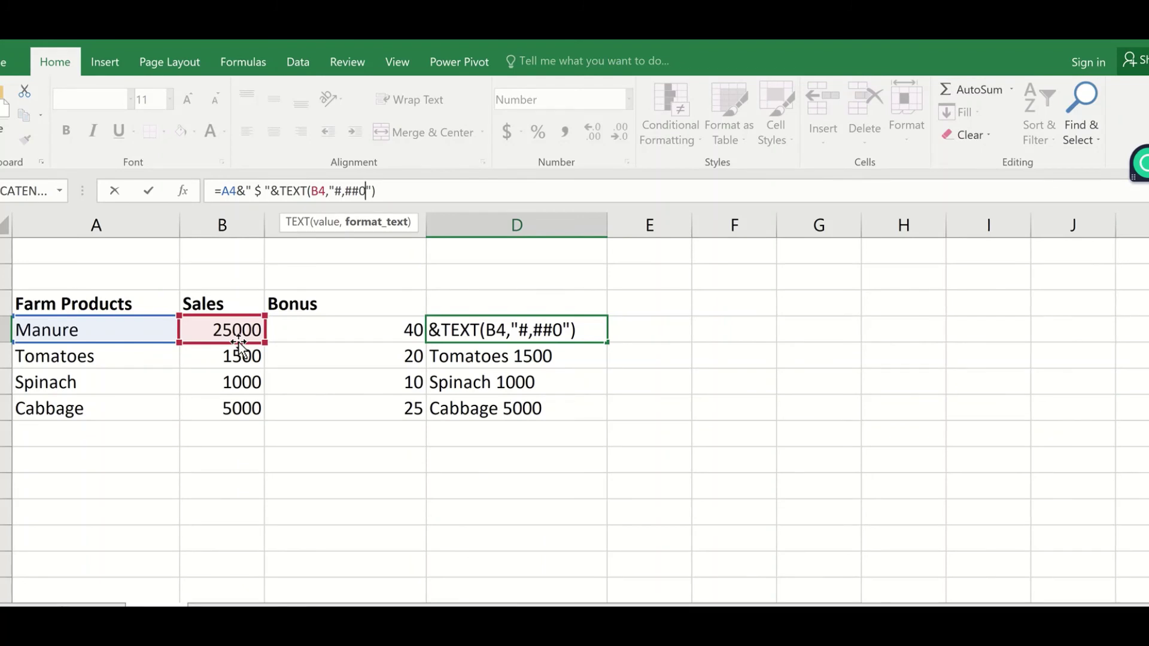
key(Return)
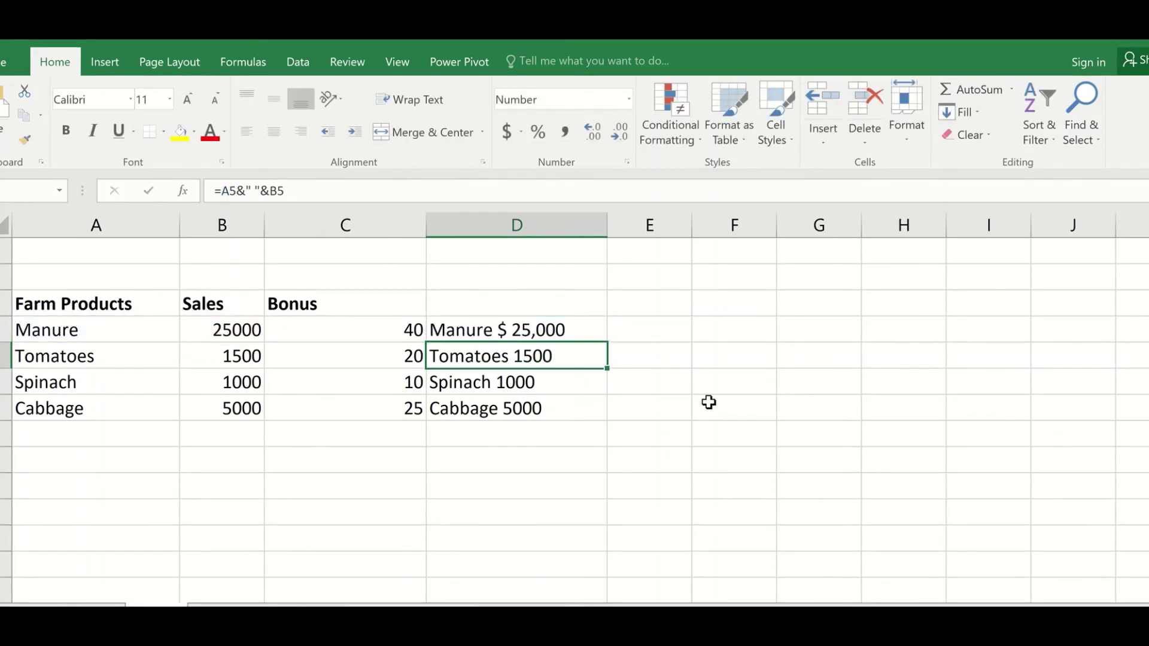
click(585, 327)
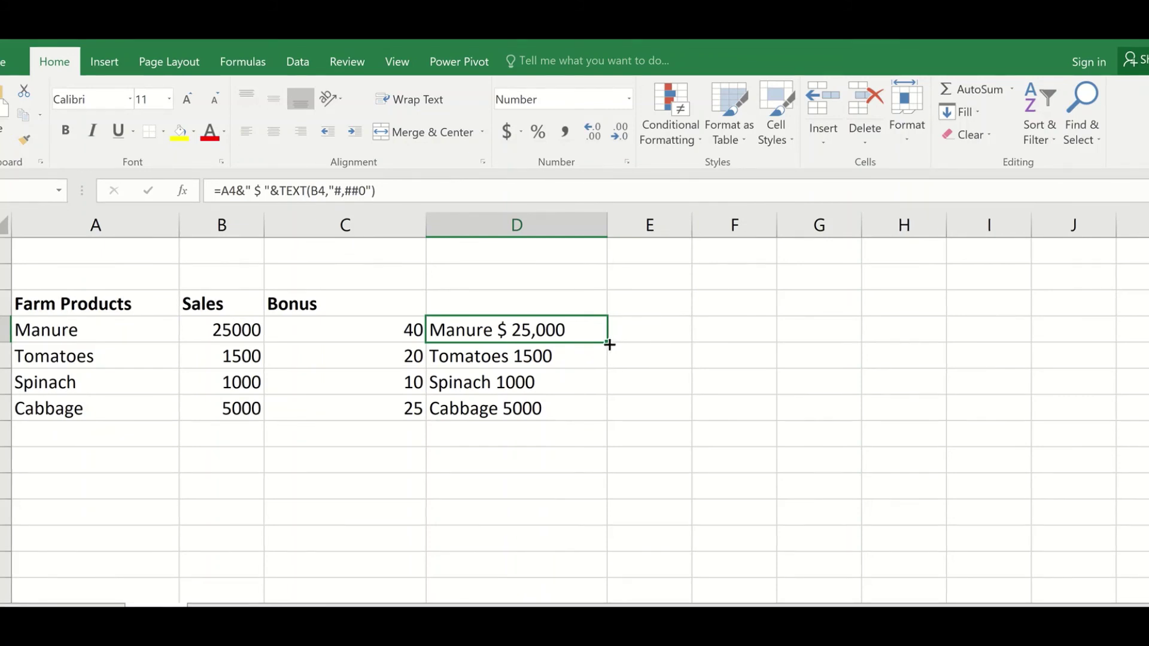
double_click(606, 342)
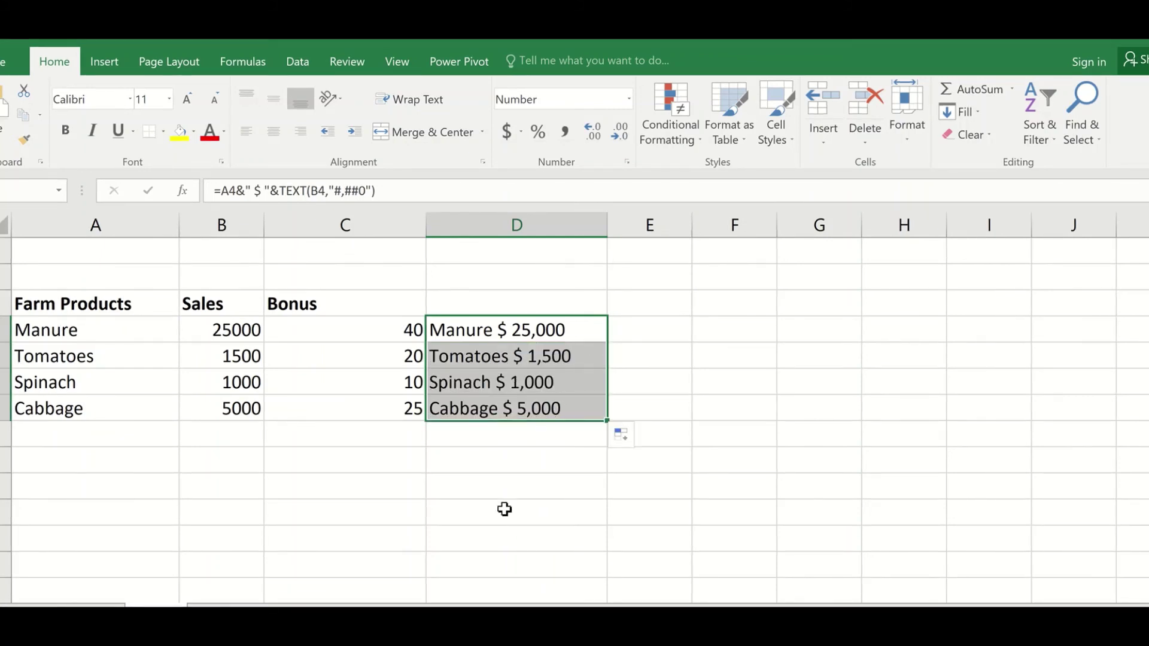
click(536, 469)
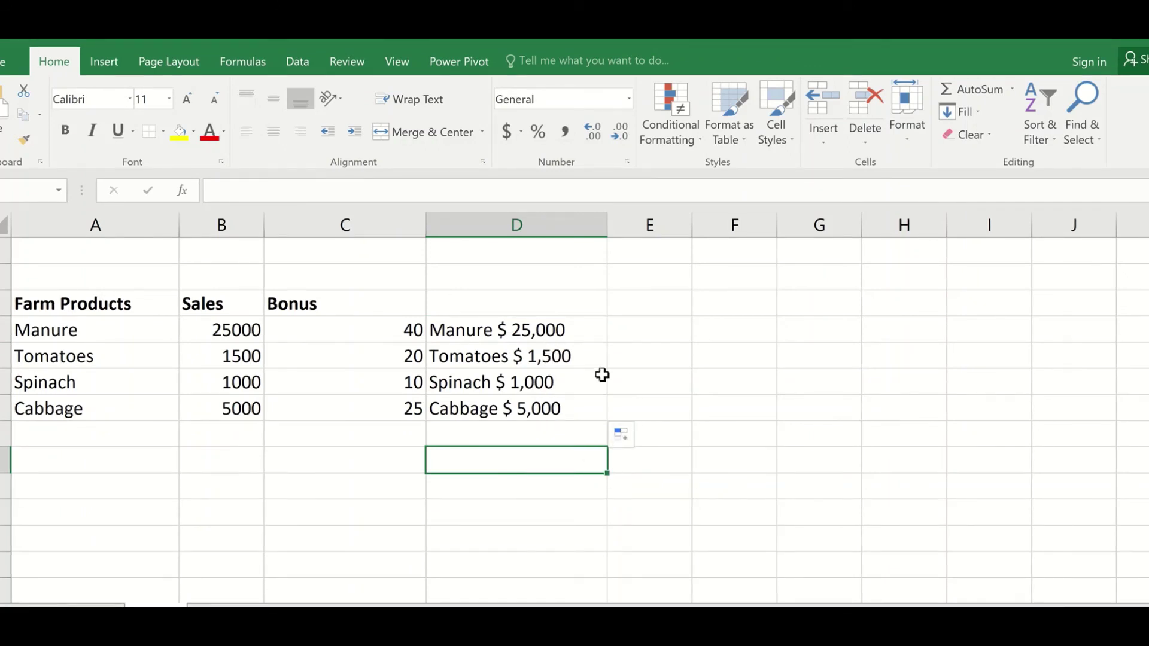
- Check the dollar sign, thousands separators and copied TEXT formulas in cells D4 through D7
click(557, 357)
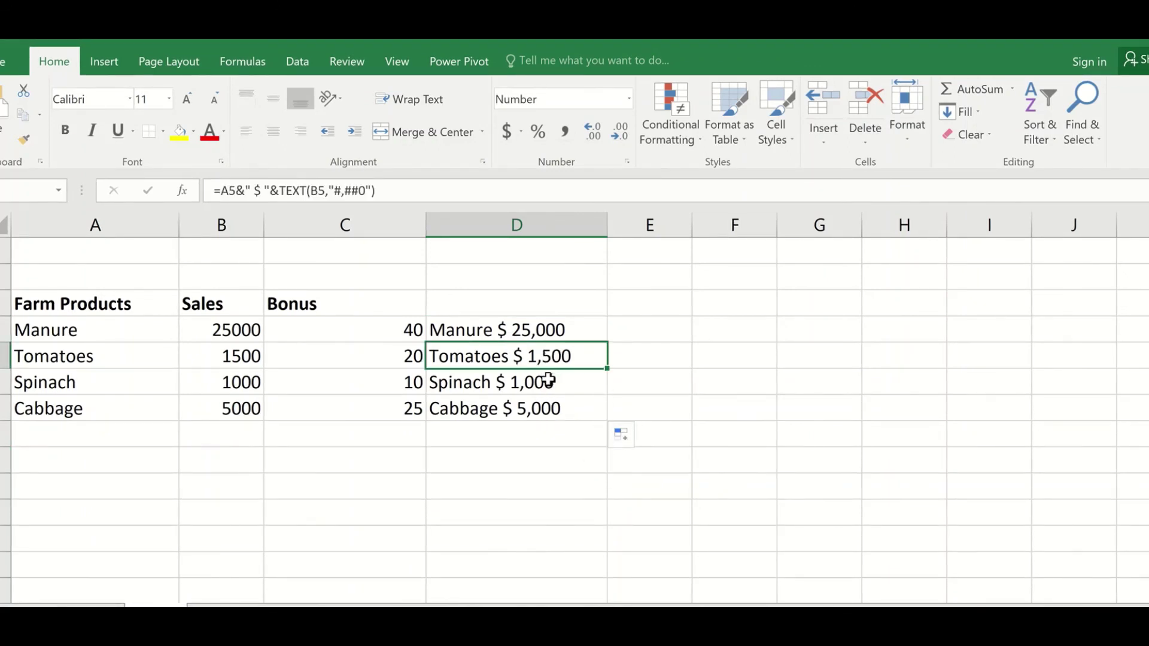
click(548, 383)
click(554, 406)
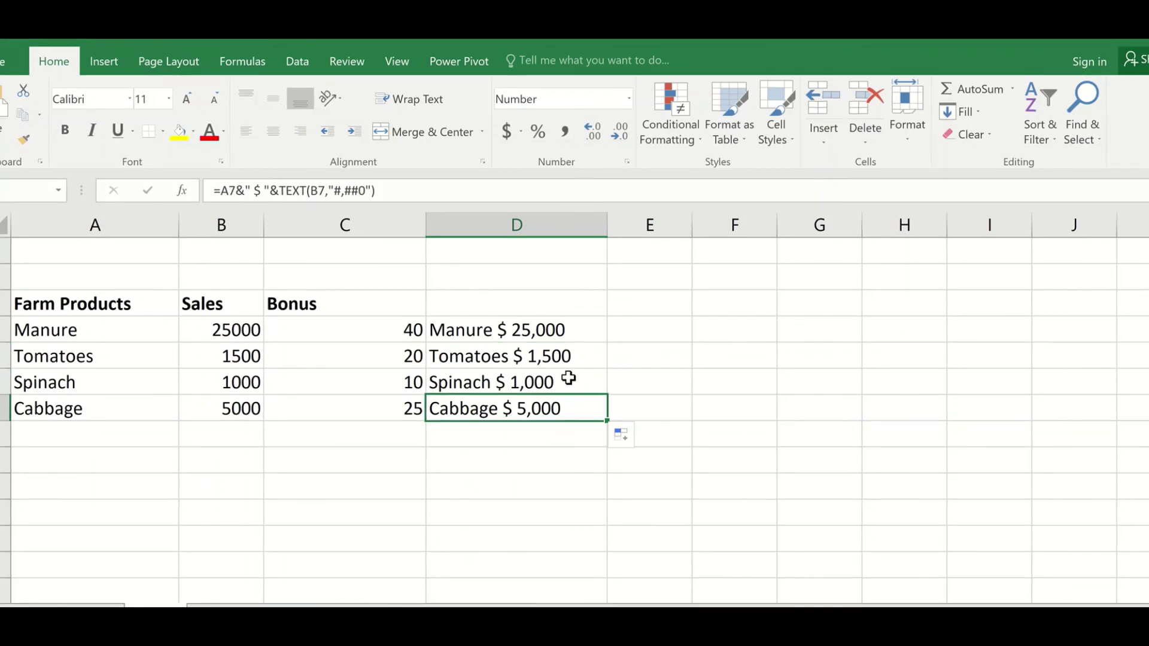
click(550, 333)
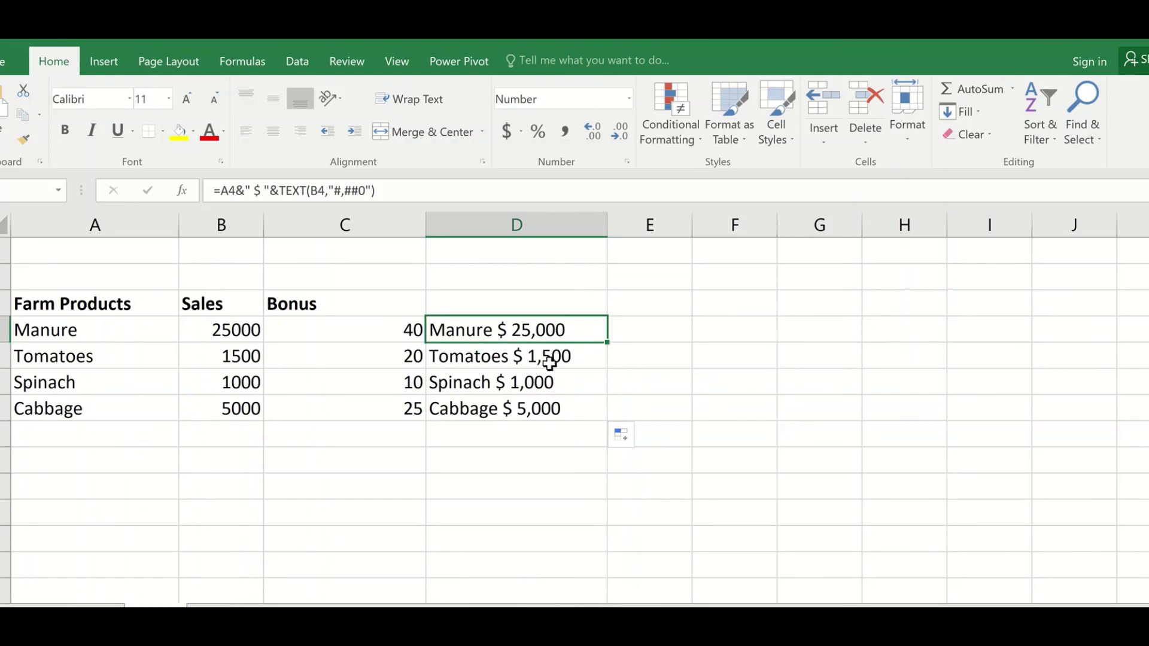
click(549, 362)
click(545, 377)
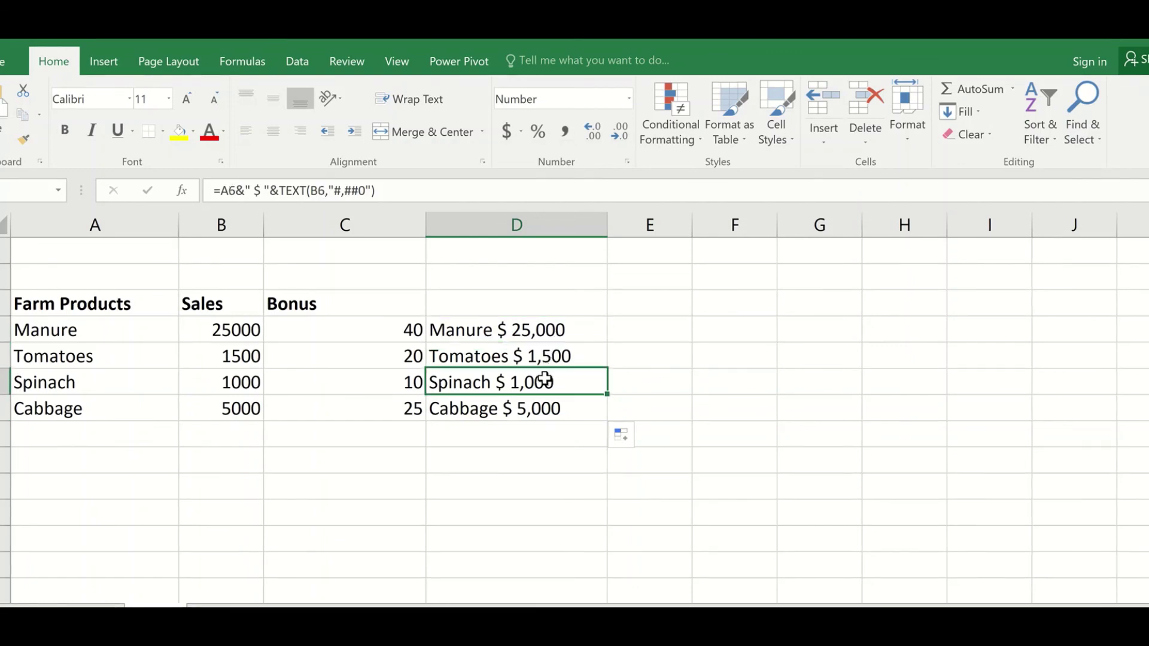
click(532, 418)
click(541, 380)
click(545, 358)
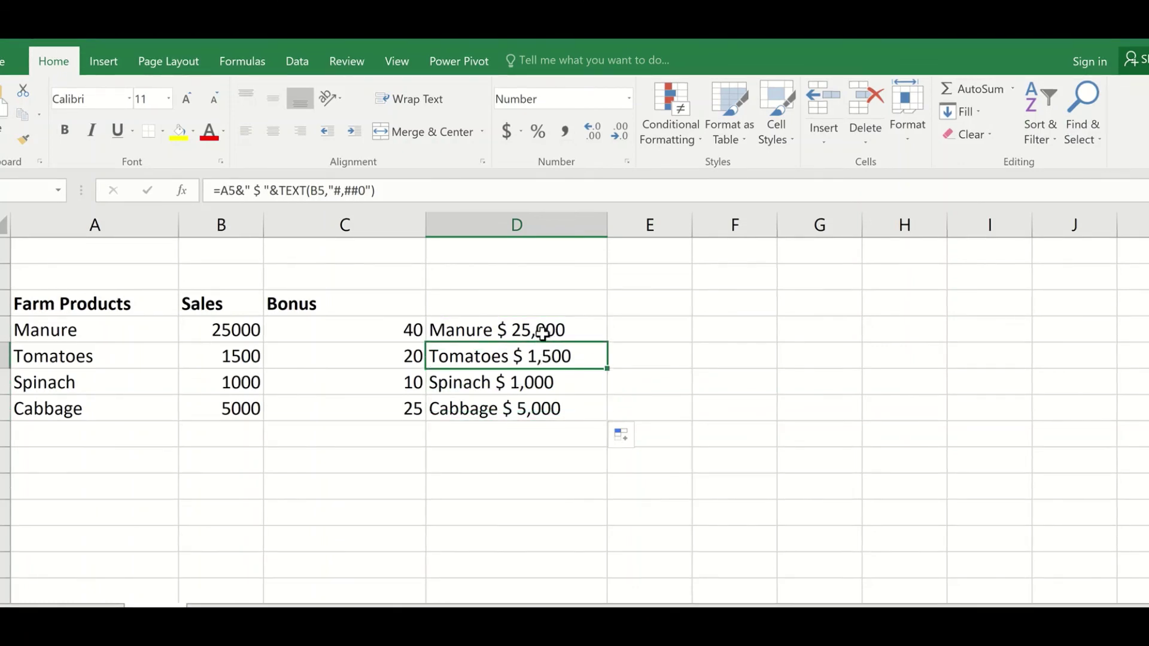
click(543, 333)
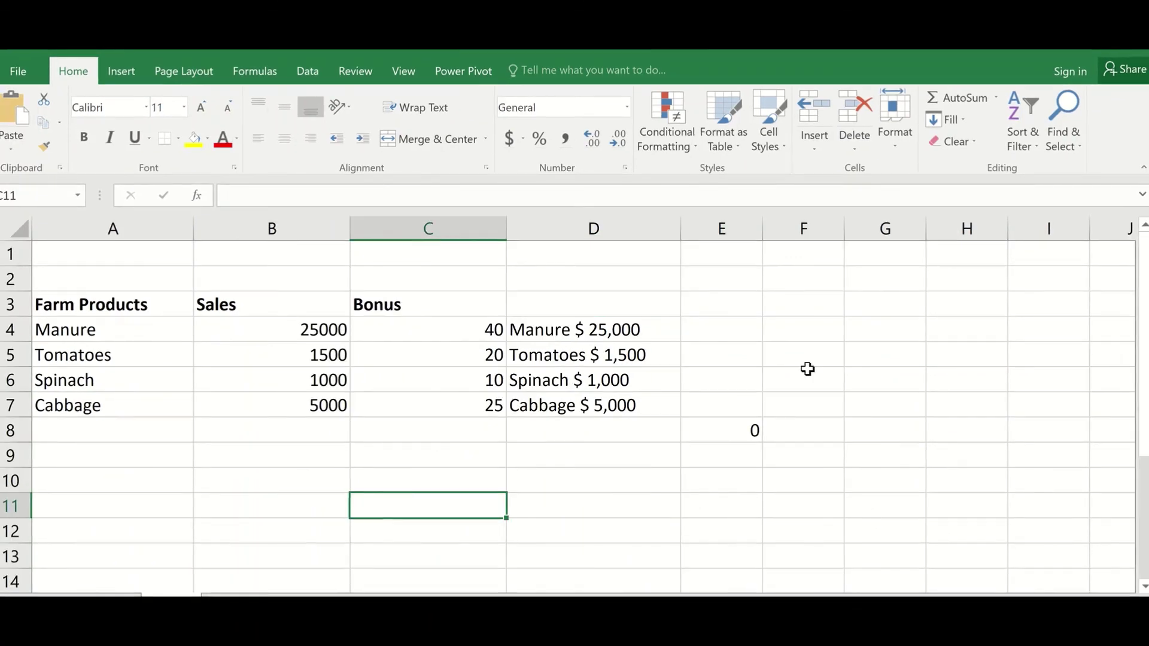